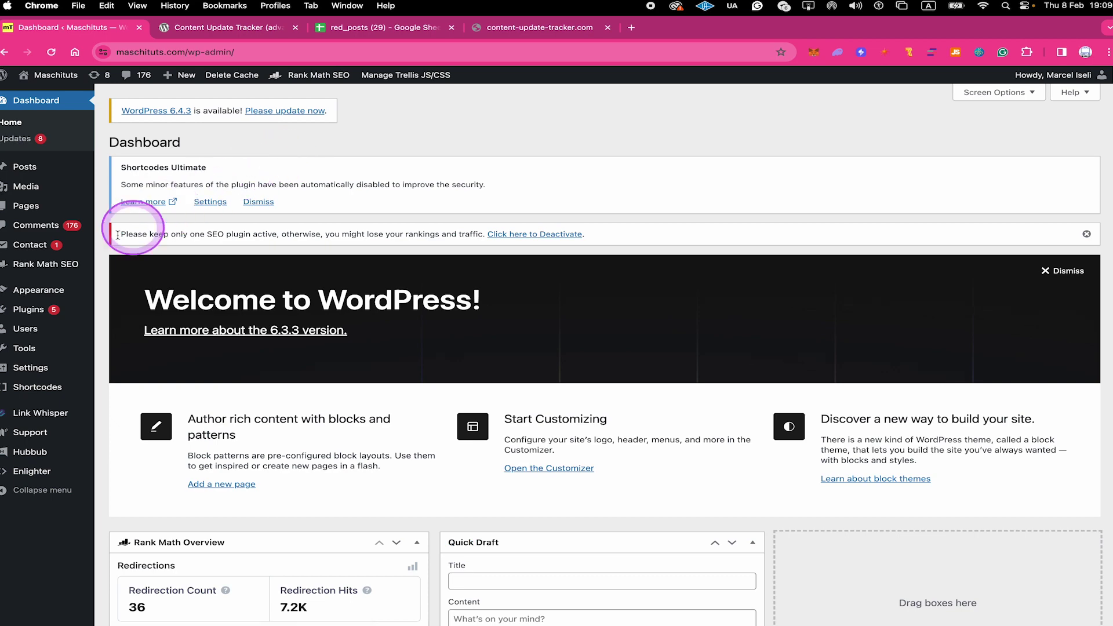
Search the plugin directory for 'content update tracker', then install and activate it.
left_click(26, 311)
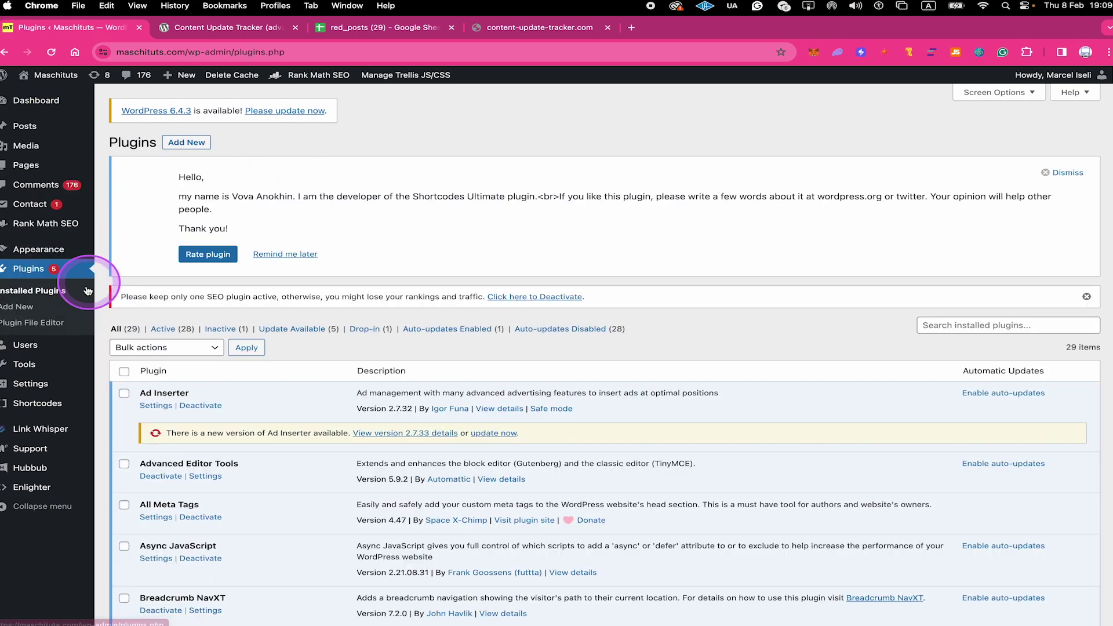
left_click(192, 145)
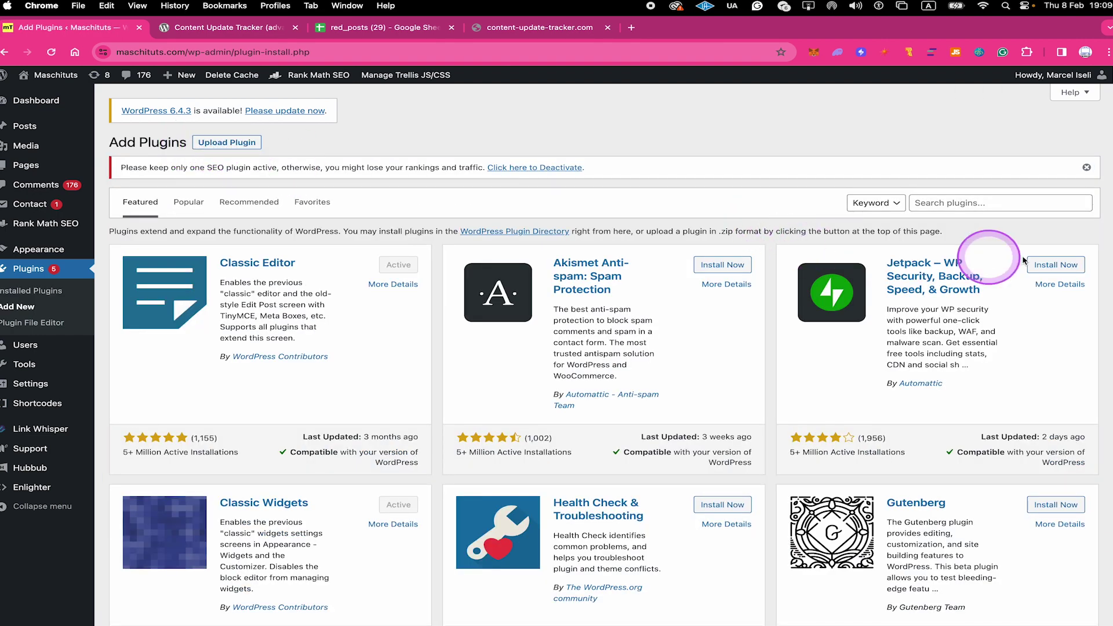
left_click(983, 204)
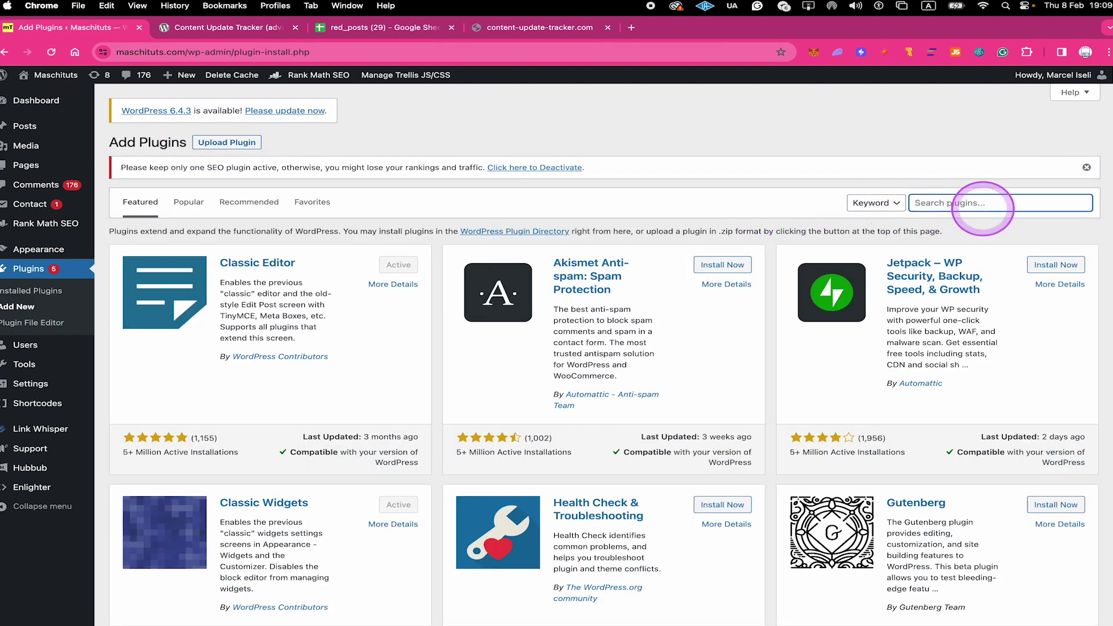
type("content update tracker")
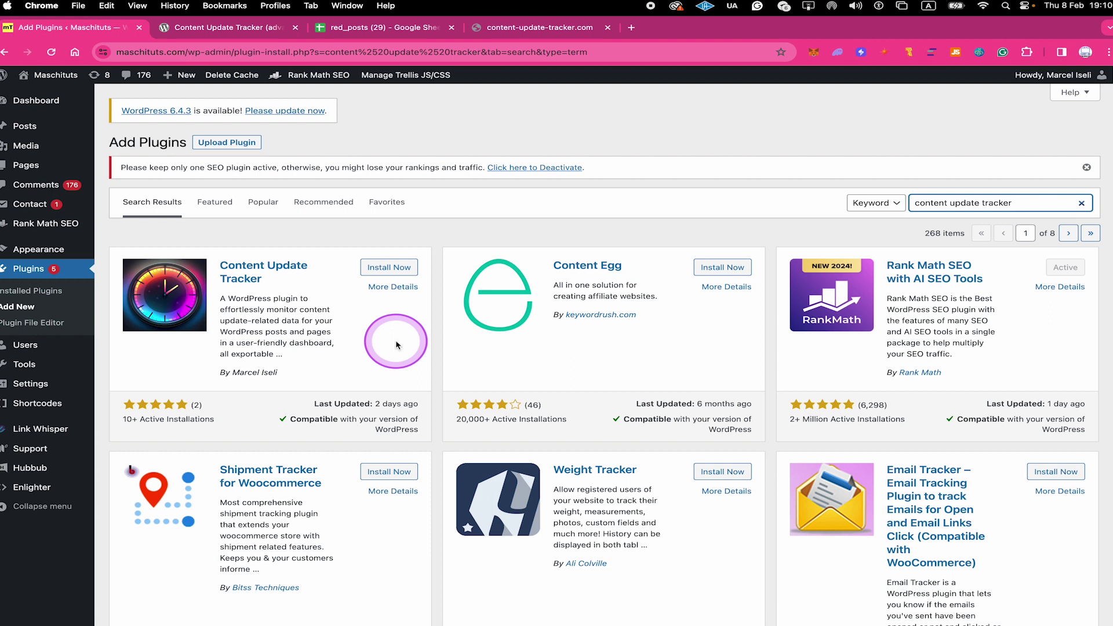
left_click(389, 267)
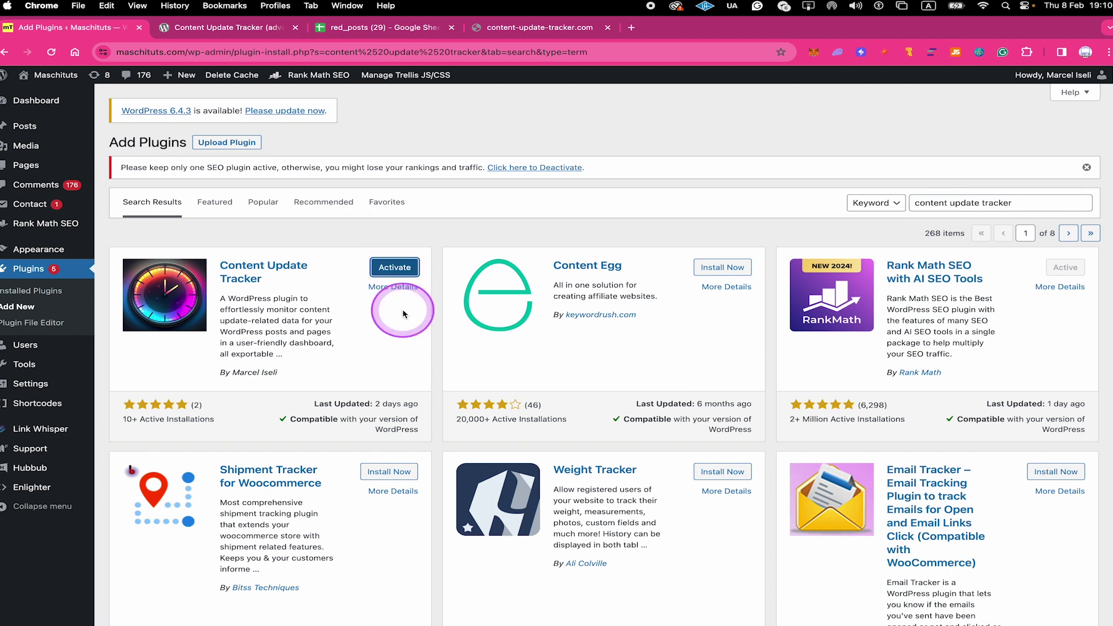
left_click(397, 271)
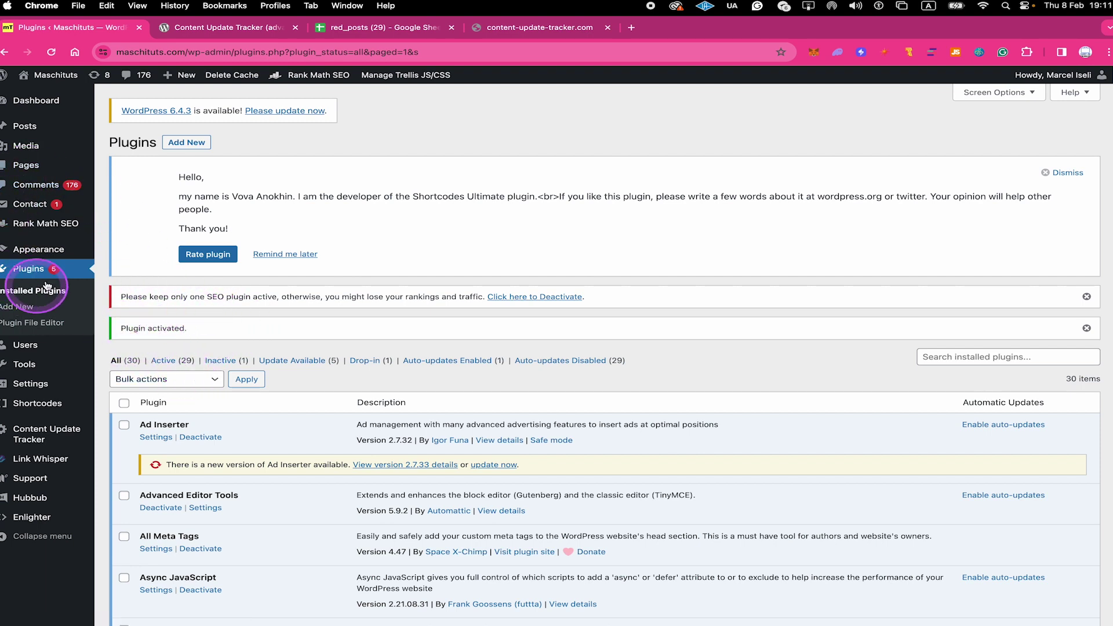
Open the Content Update Tracker page and scroll through its Posts List table.
left_click(58, 434)
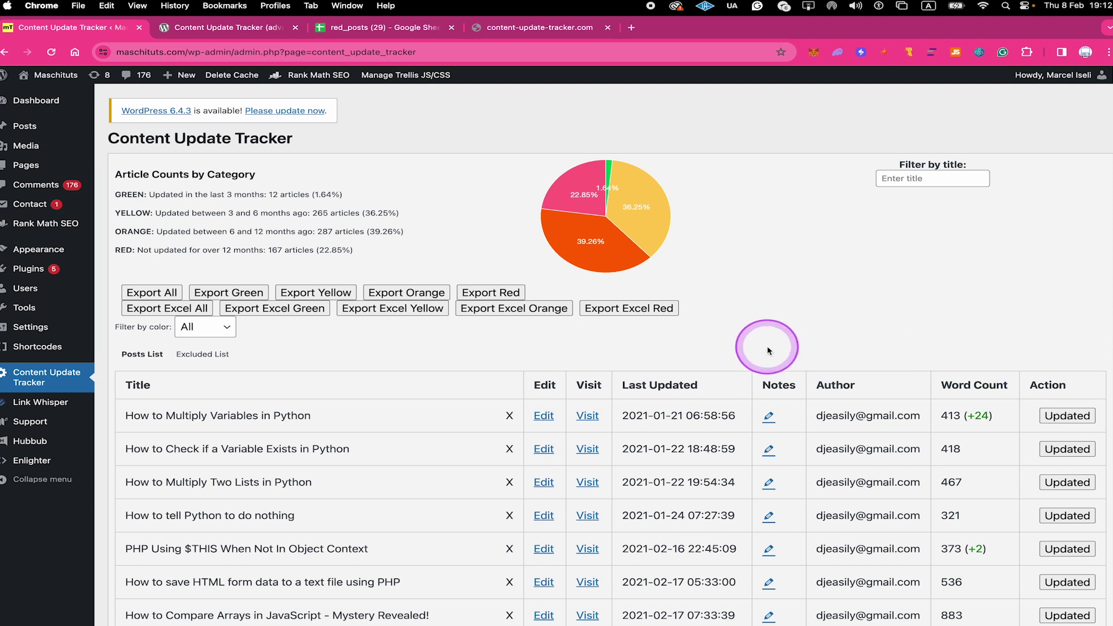
scroll(707, 323, "down", 1)
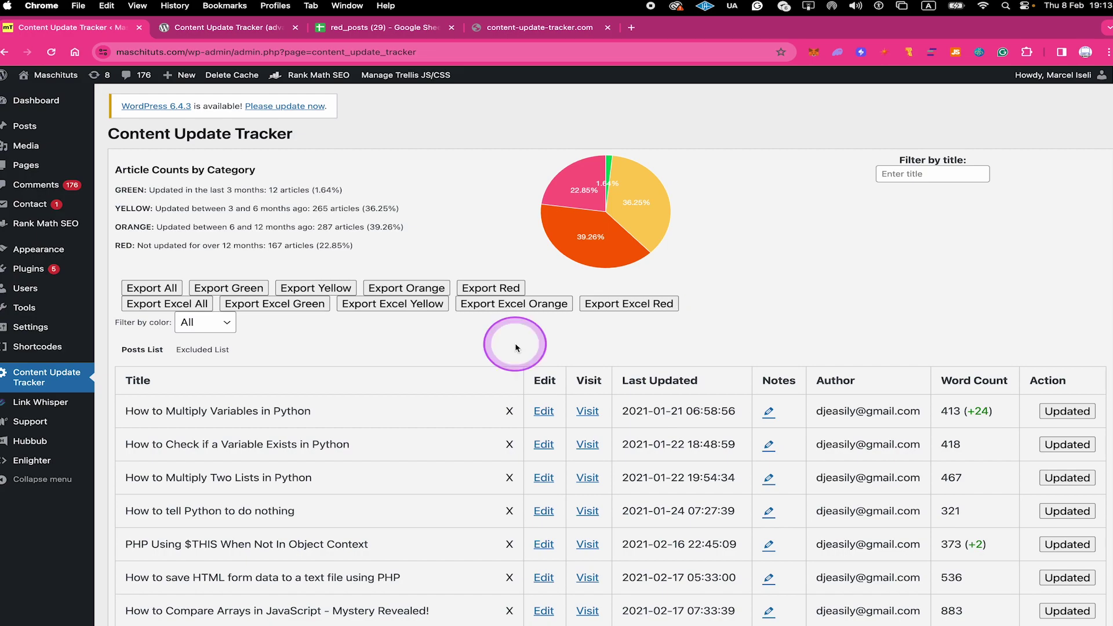
scroll(514, 406, "down", 7)
scroll(511, 406, "down", 20)
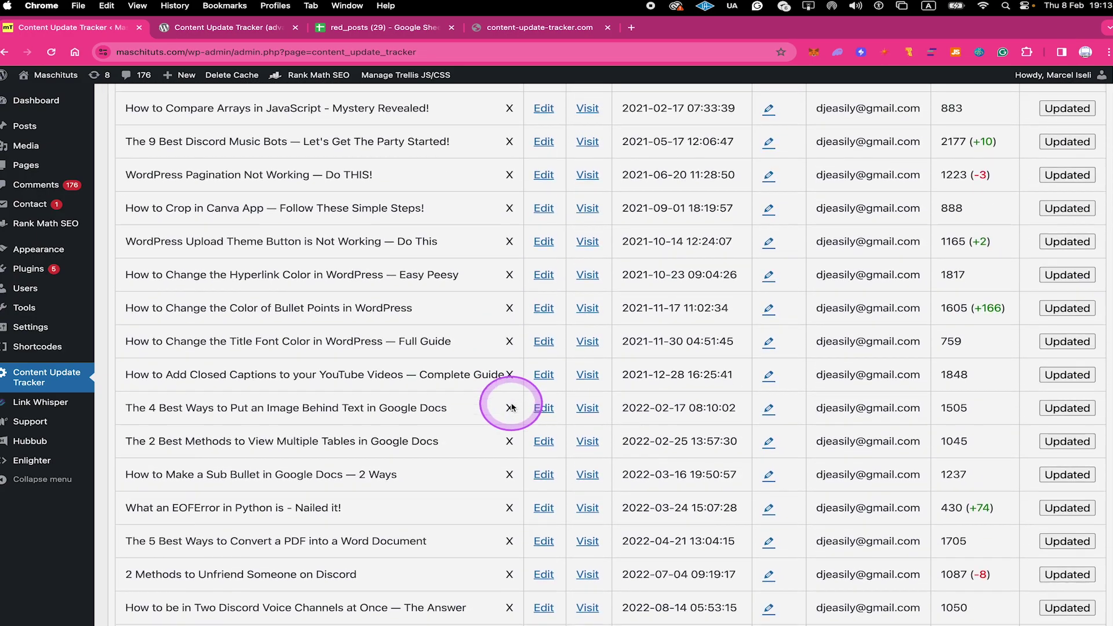
scroll(514, 401, "up", 20)
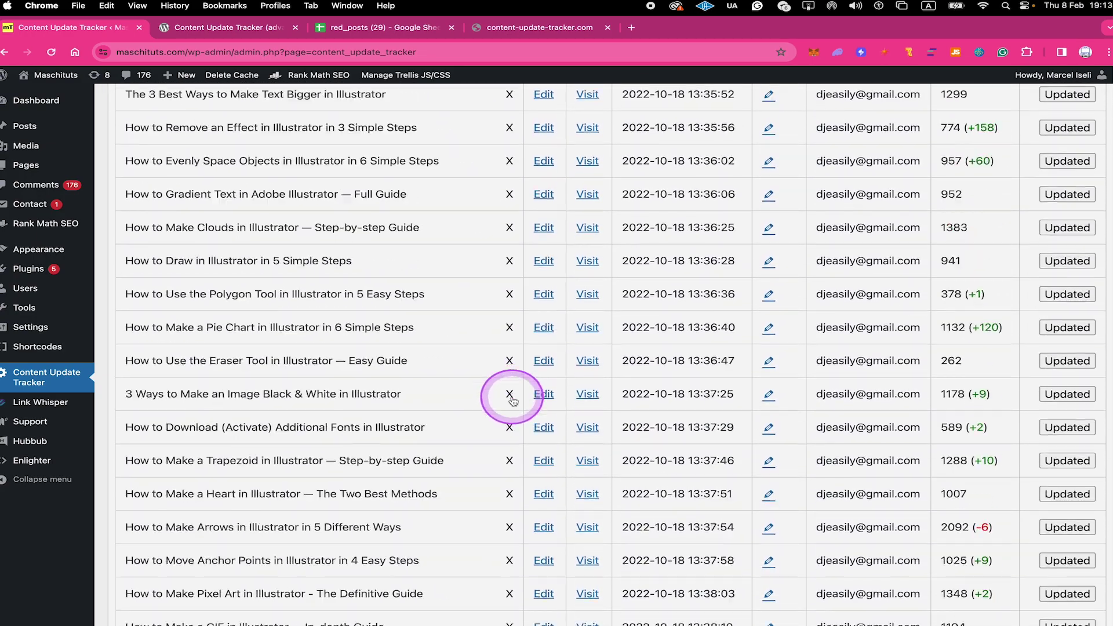
scroll(378, 274, "down", 1)
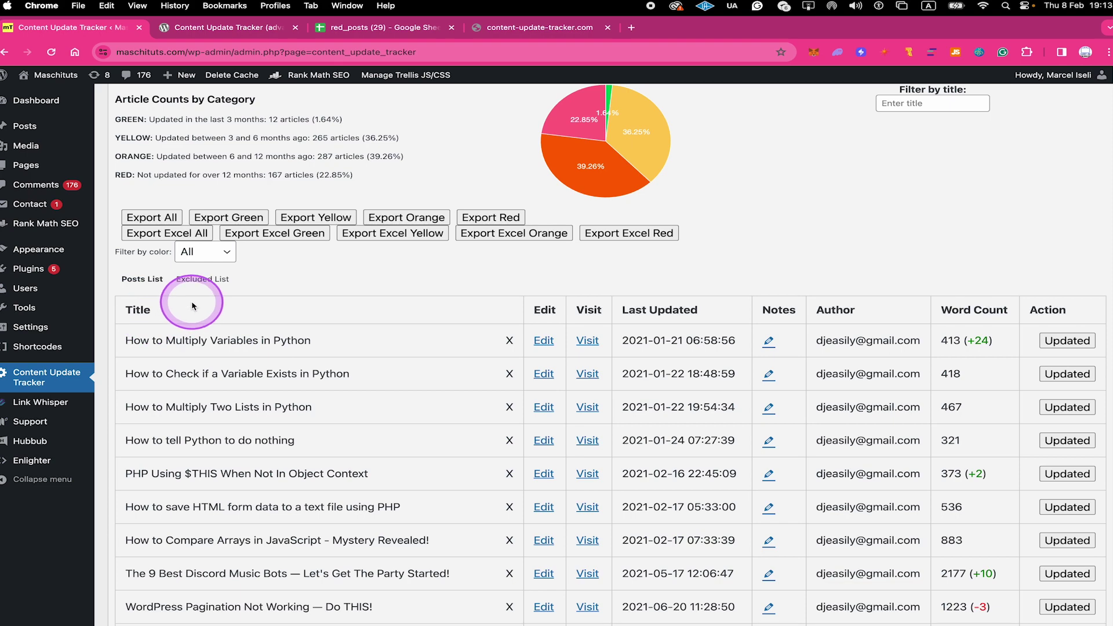
scroll(363, 318, "down", 1)
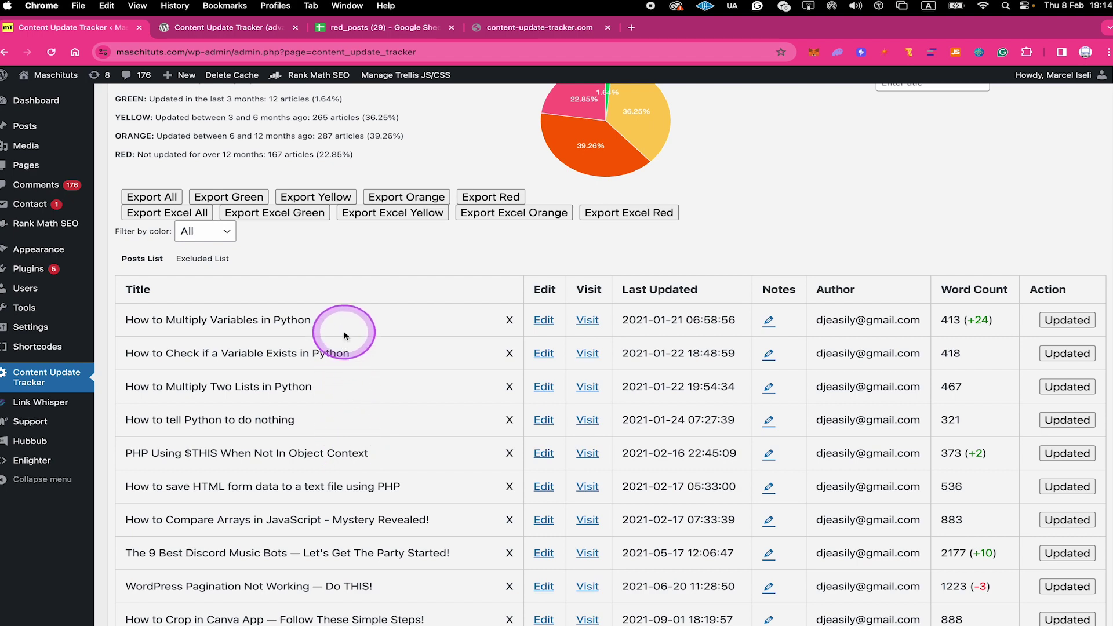
Open 'How to Multiply Variables in Python' in the editor and on the live site, each in a new tab.
left_click(543, 321)
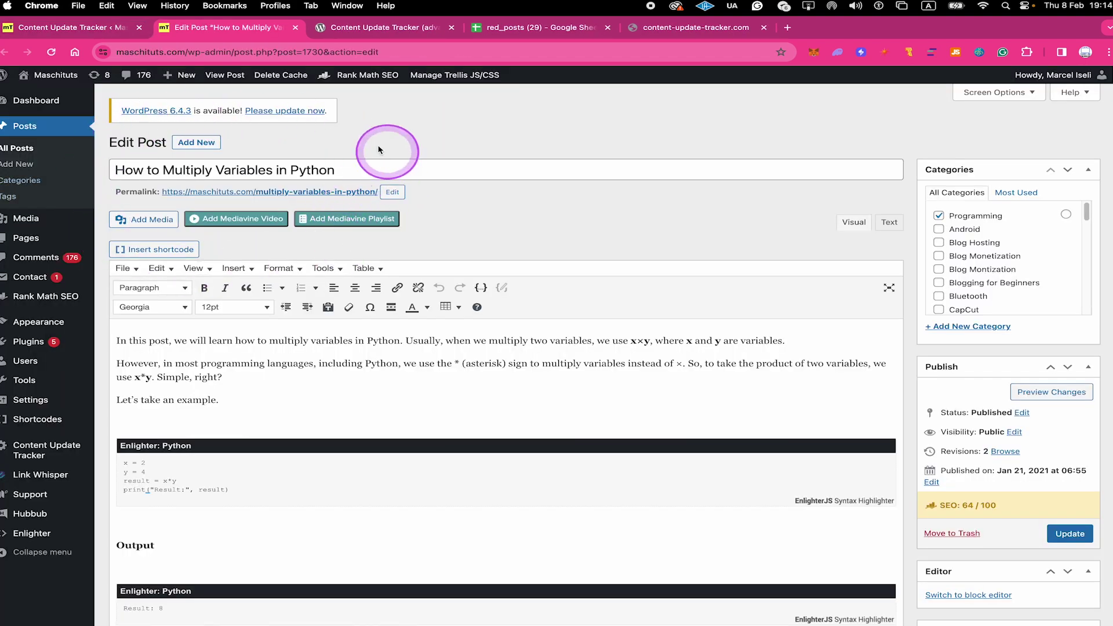
key("ctrl+shift+Tab")
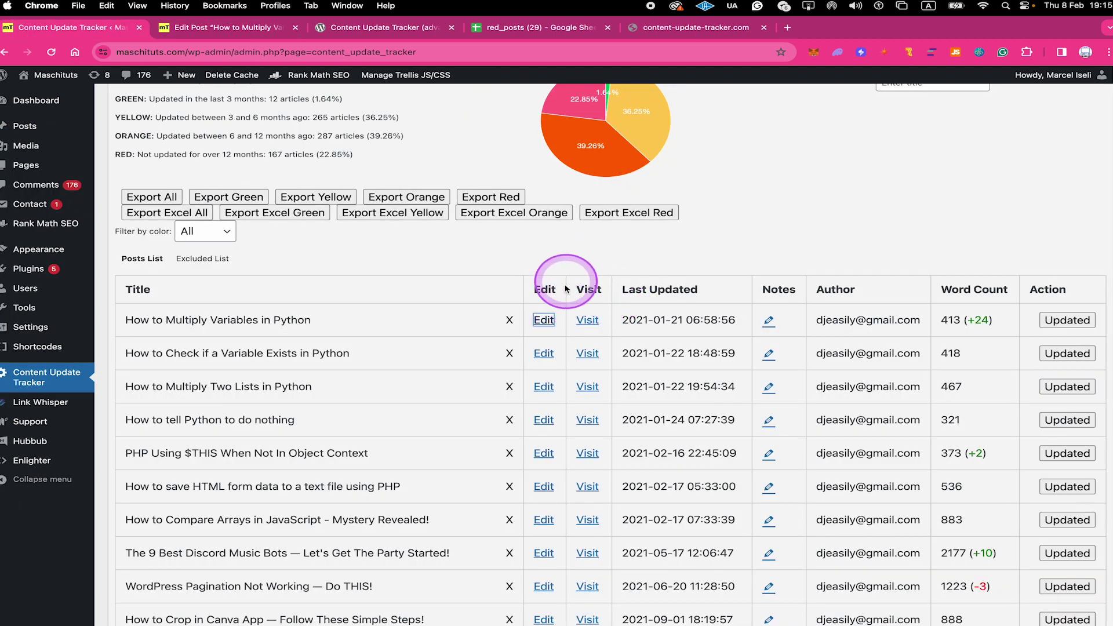
left_click(589, 321)
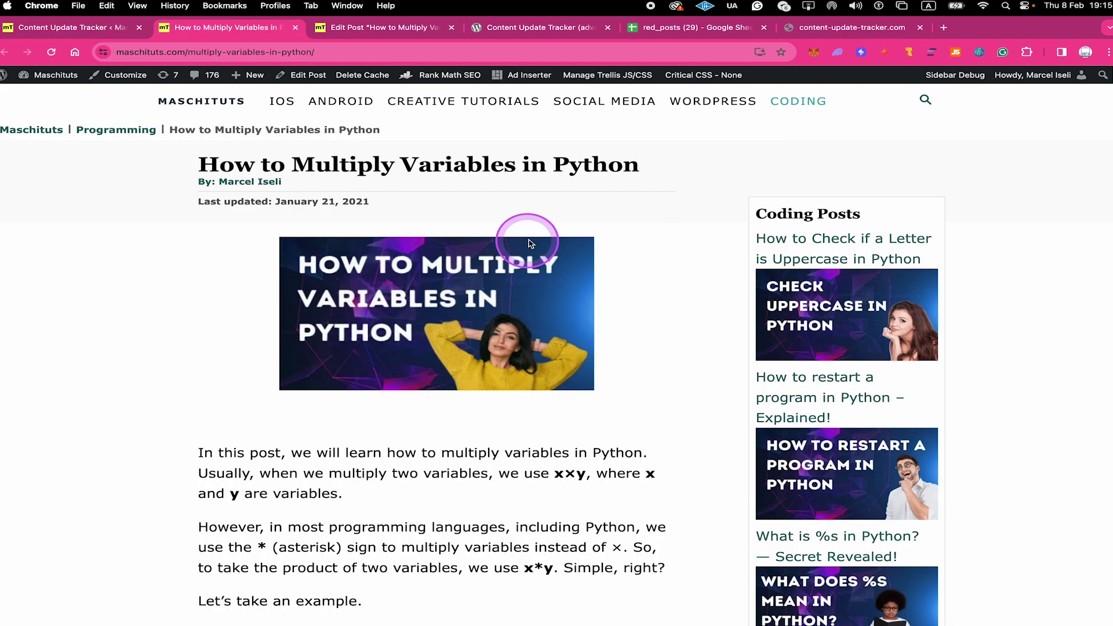
left_click_drag(1104, 110, 1101, 415)
key("ctrl+shift+Tab")
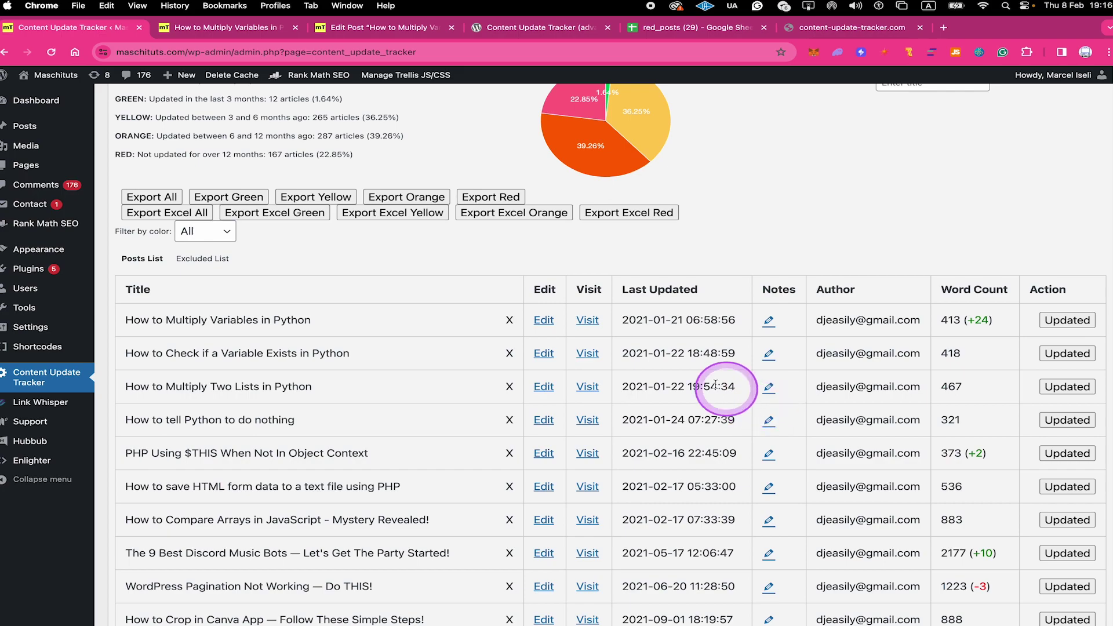
left_click(636, 318)
left_click_drag(637, 317, 651, 315)
scroll(656, 360, "down", 7)
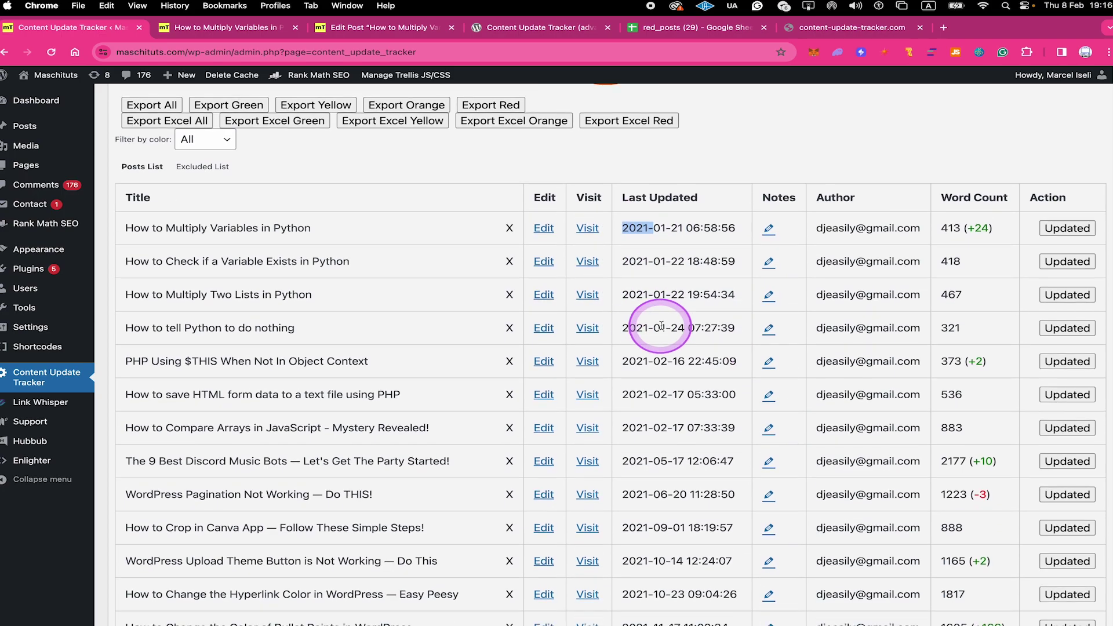
scroll(668, 319, "down", 8)
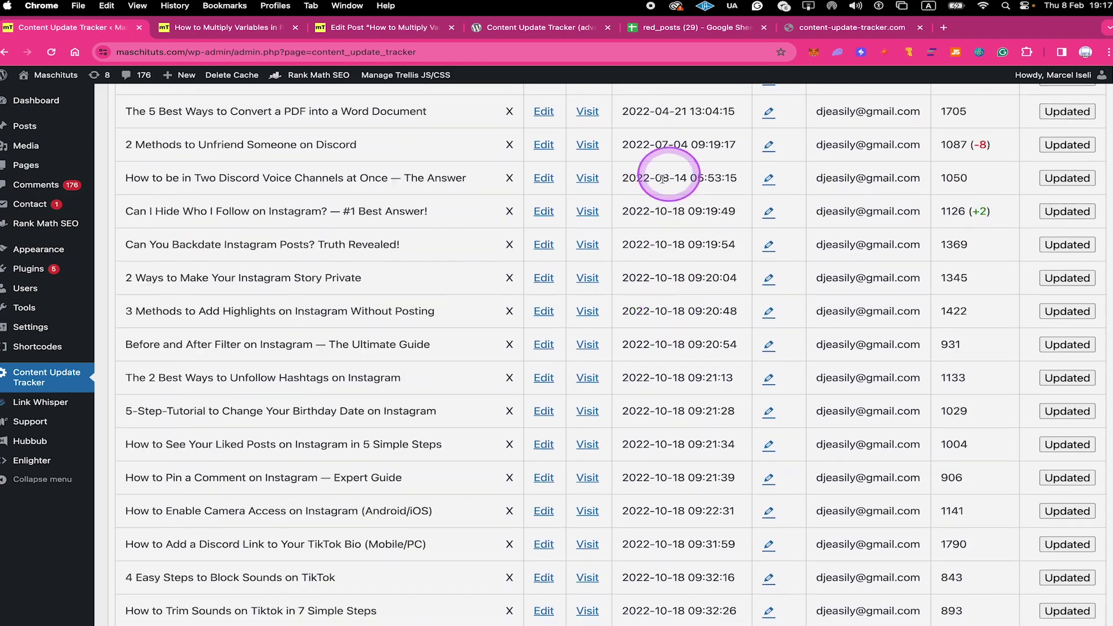
scroll(663, 342, "down", 20)
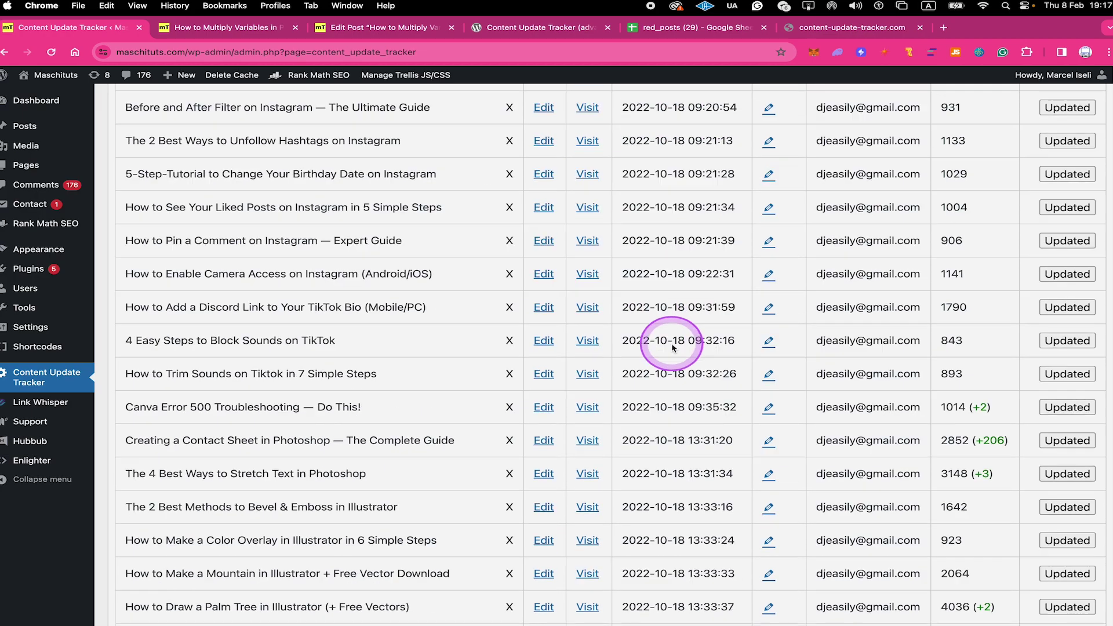
scroll(673, 344, "down", 20)
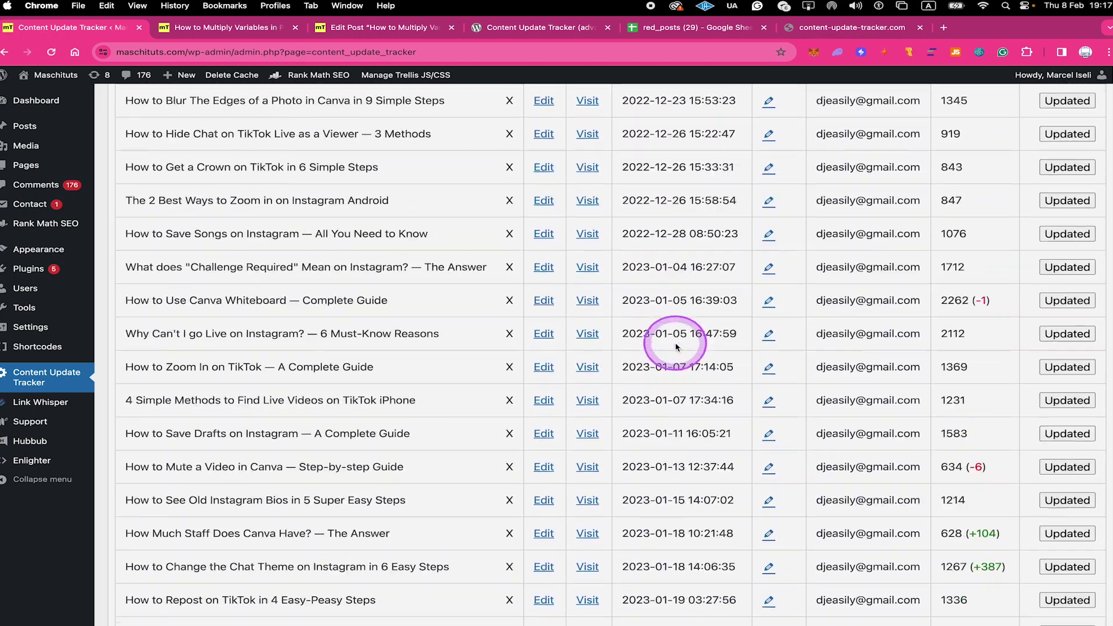
scroll(713, 388, "down", 20)
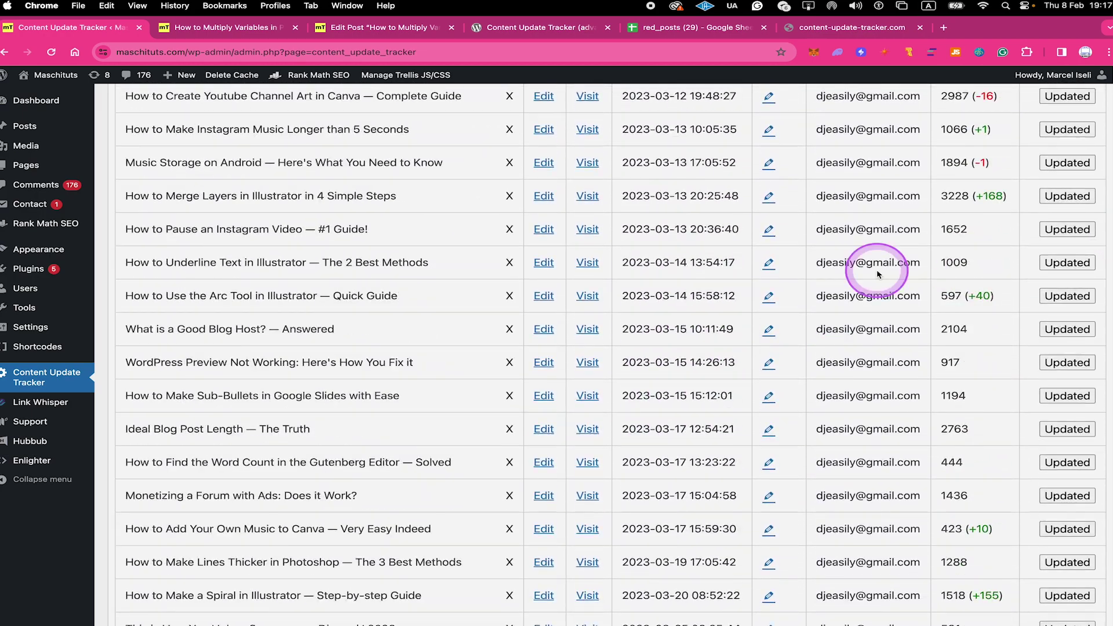
scroll(1096, 485, "down", 20)
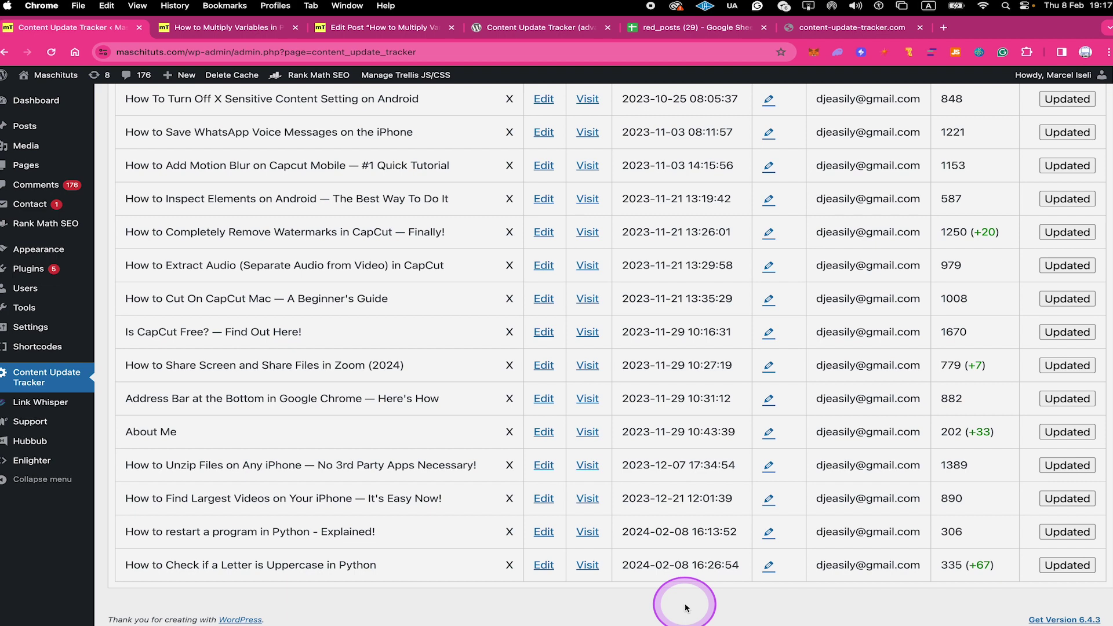
scroll(707, 303, "up", 20)
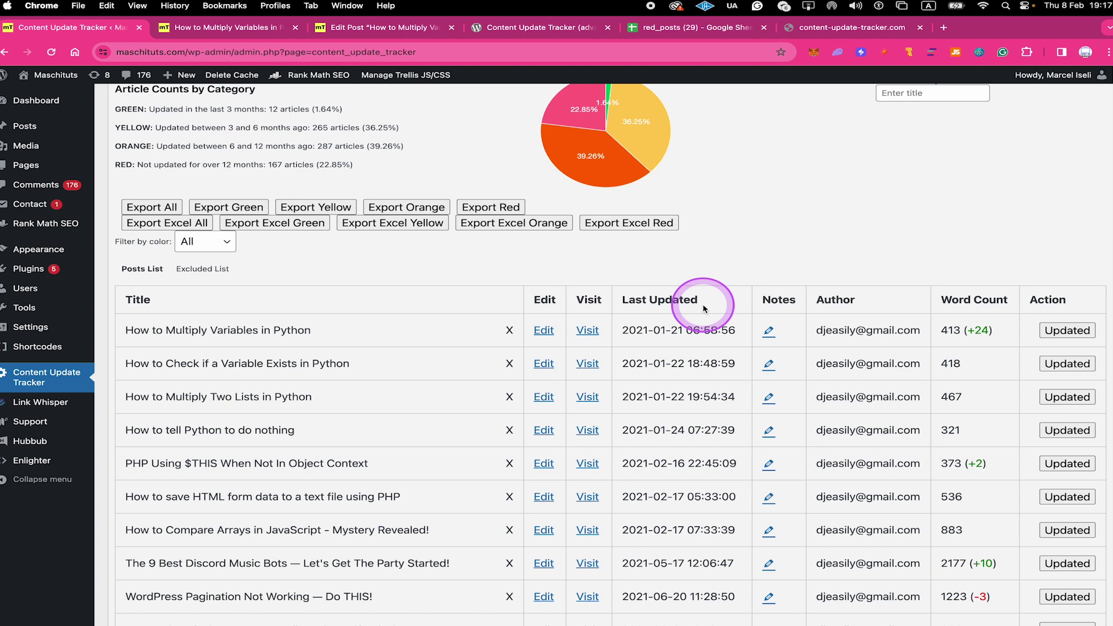
scroll(702, 304, "down", 20)
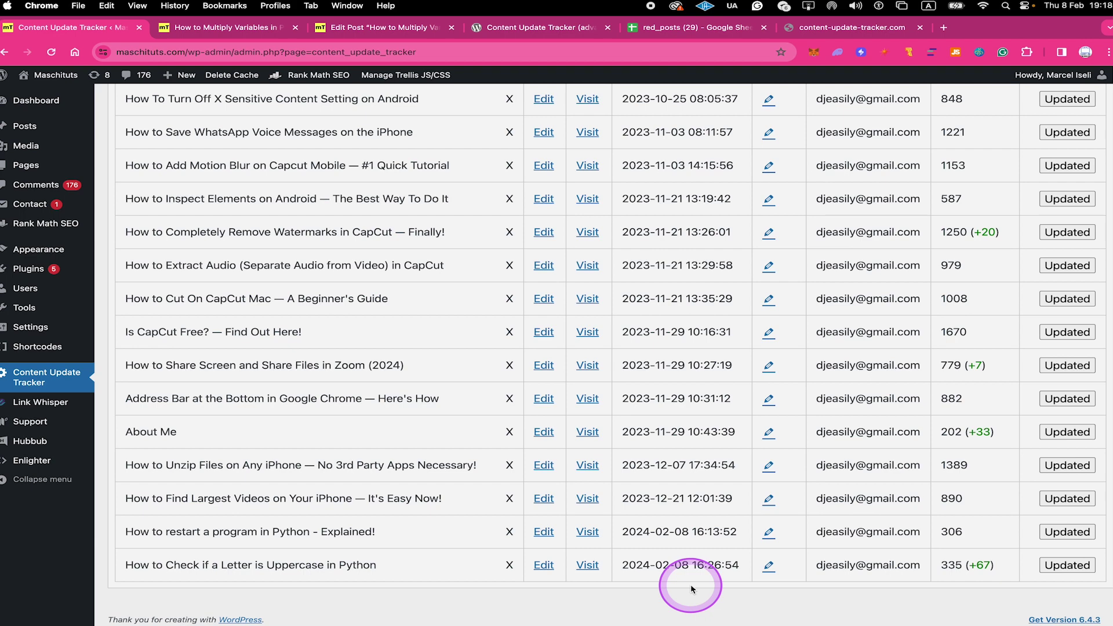
scroll(684, 458, "up", 20)
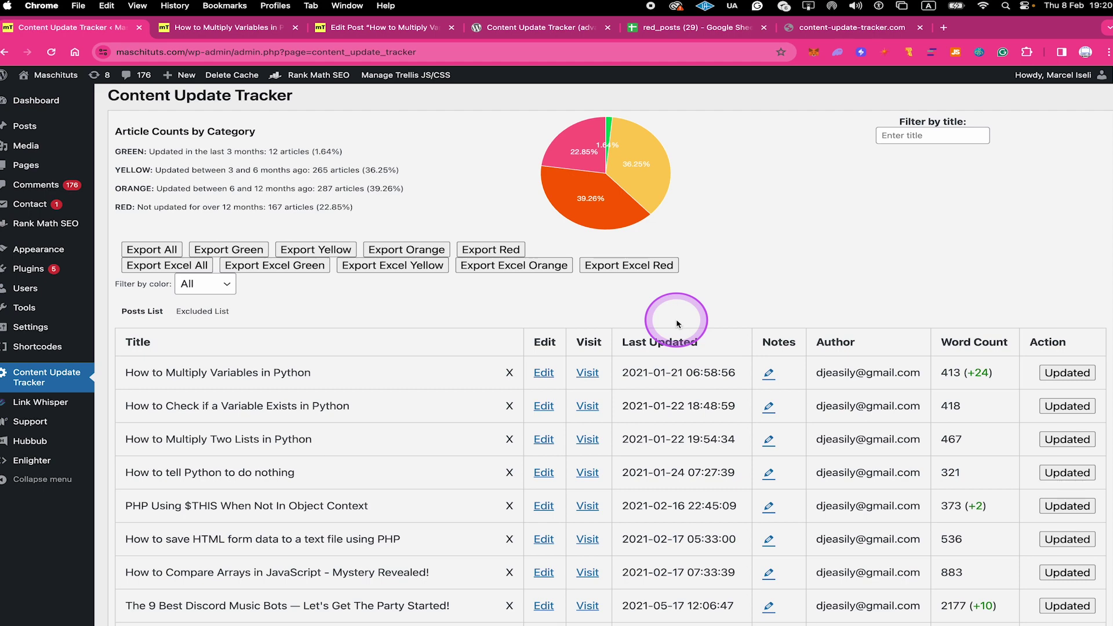
scroll(677, 324, "down", 1)
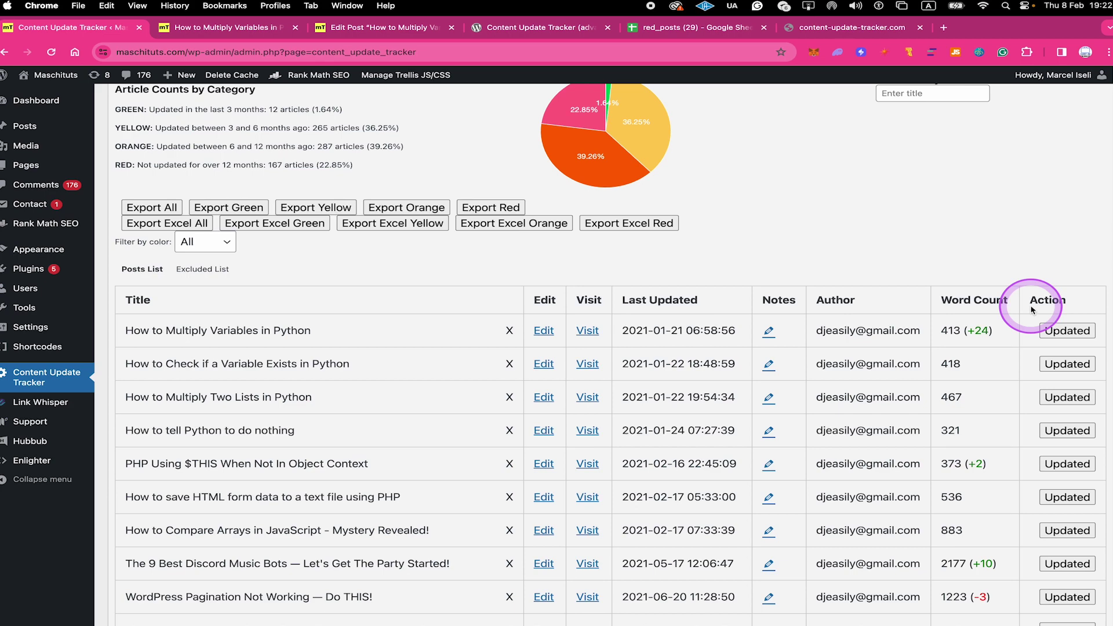
Switch back to the Content Update Tracker tab and scroll through its posts table.
key("super+3")
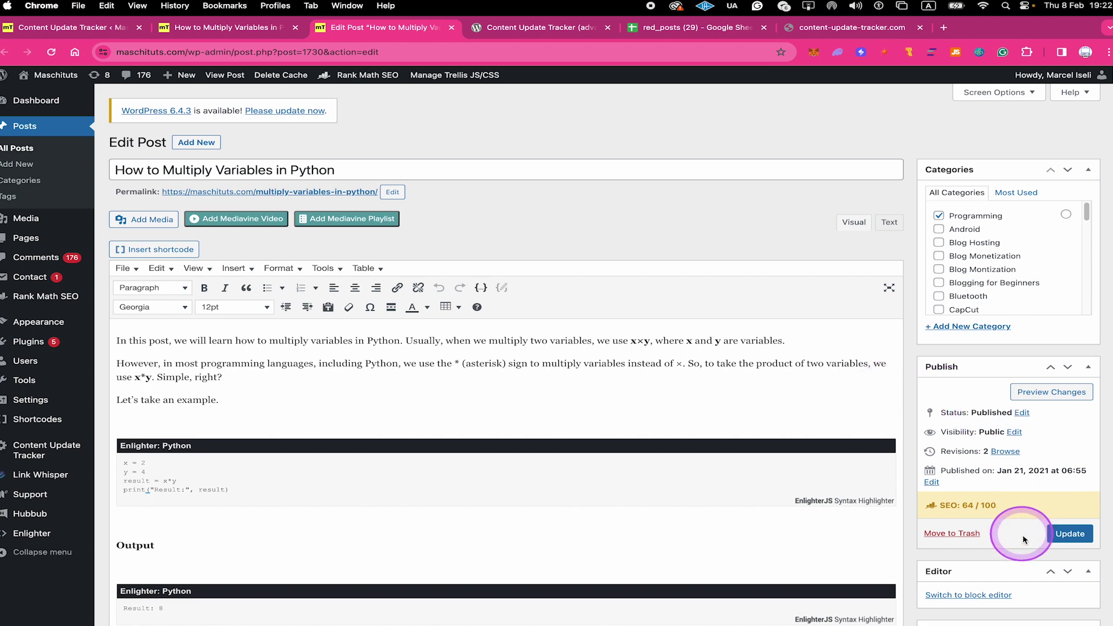
key("ctrl+Tab")
key("ctrl+Tab")
key("ctrl+Tab")
key("ctrl+Tab")
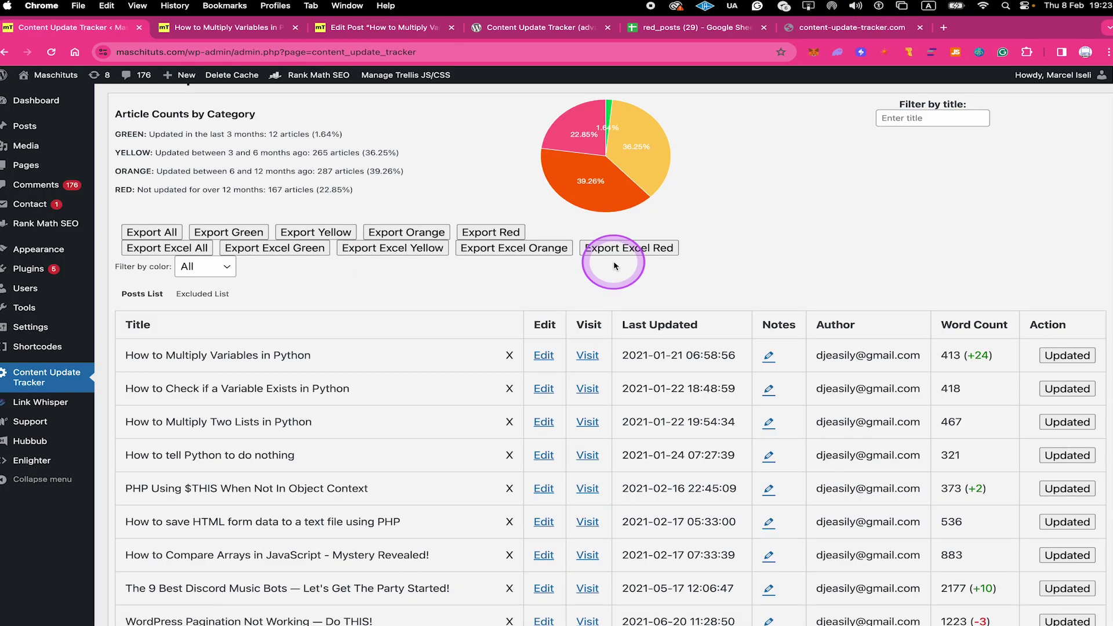
scroll(616, 266, "down", 5)
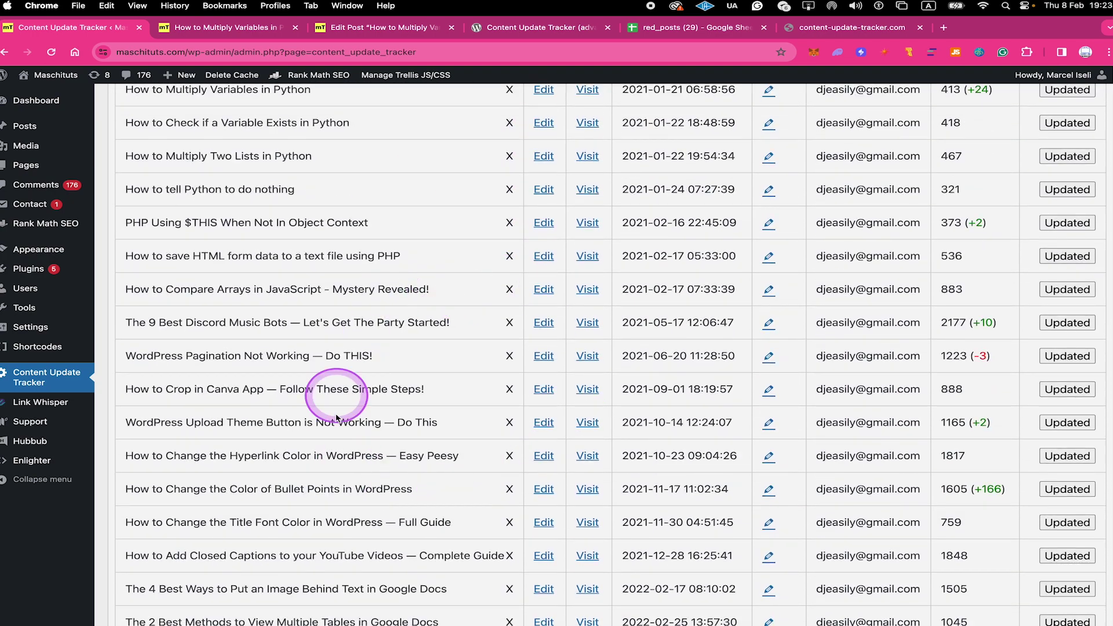
scroll(414, 362, "up", 4)
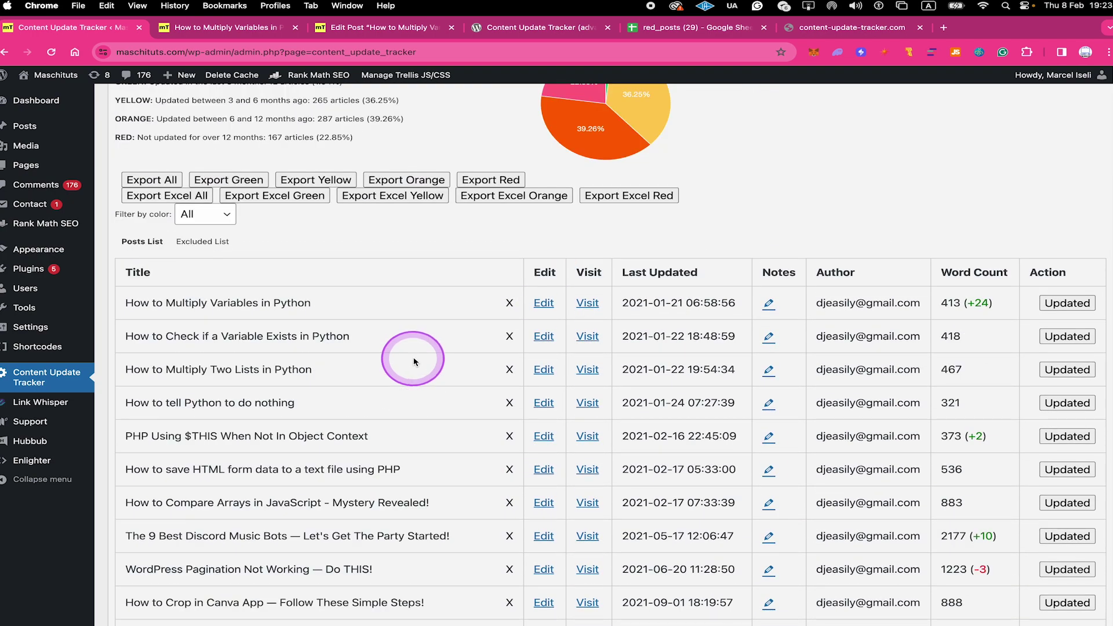
scroll(414, 362, "down", 1)
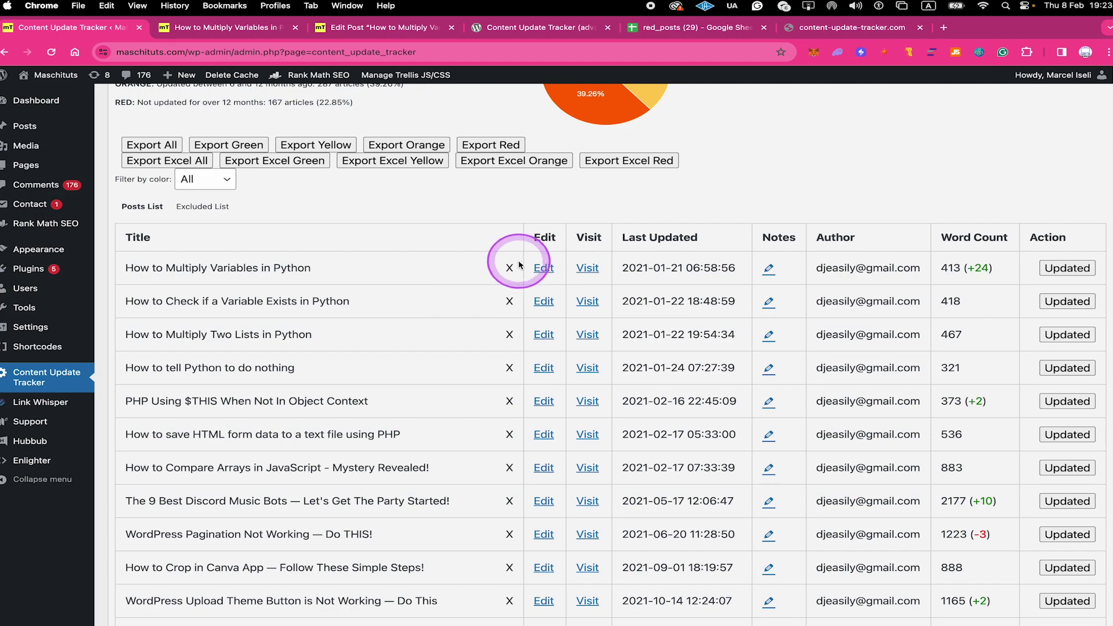
scroll(458, 281, "down", 10)
scroll(454, 285, "down", 20)
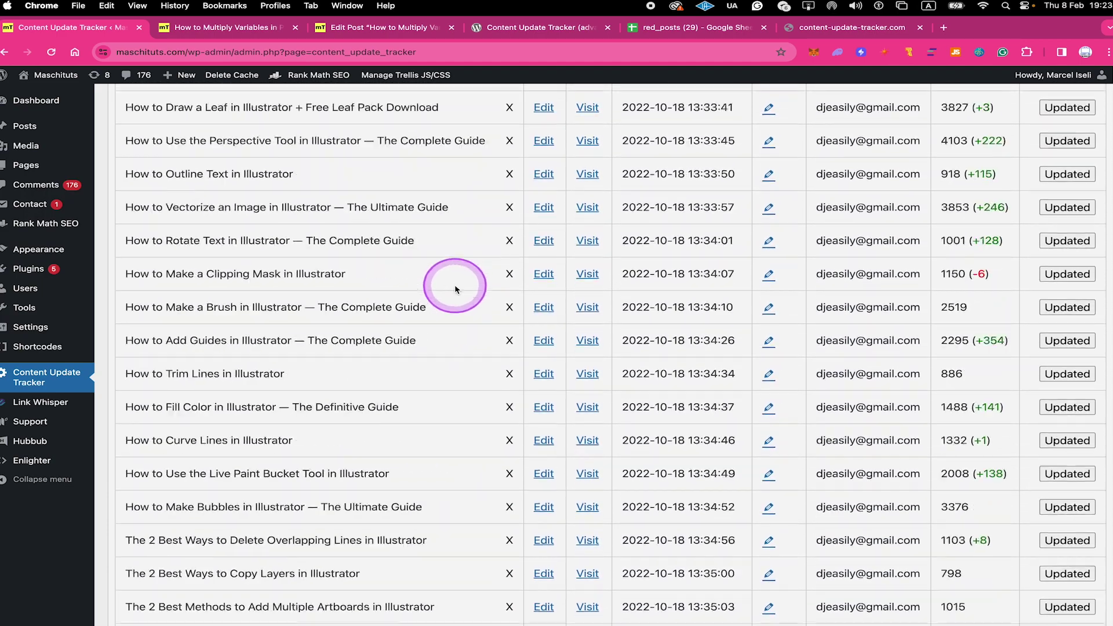
scroll(394, 332, "up", 20)
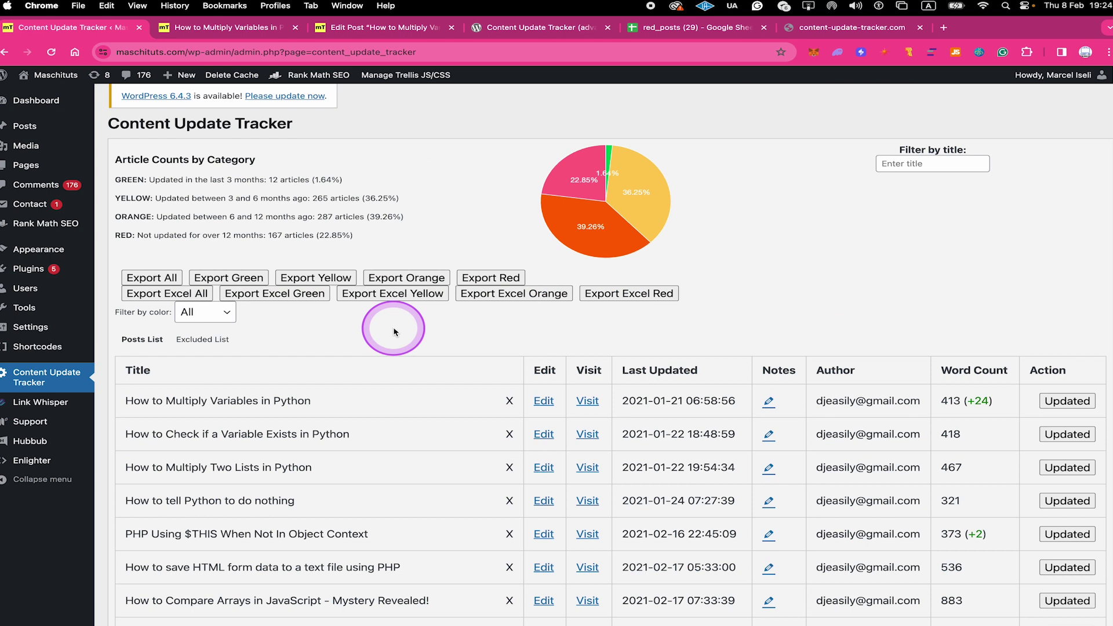
scroll(348, 301, "up", 1)
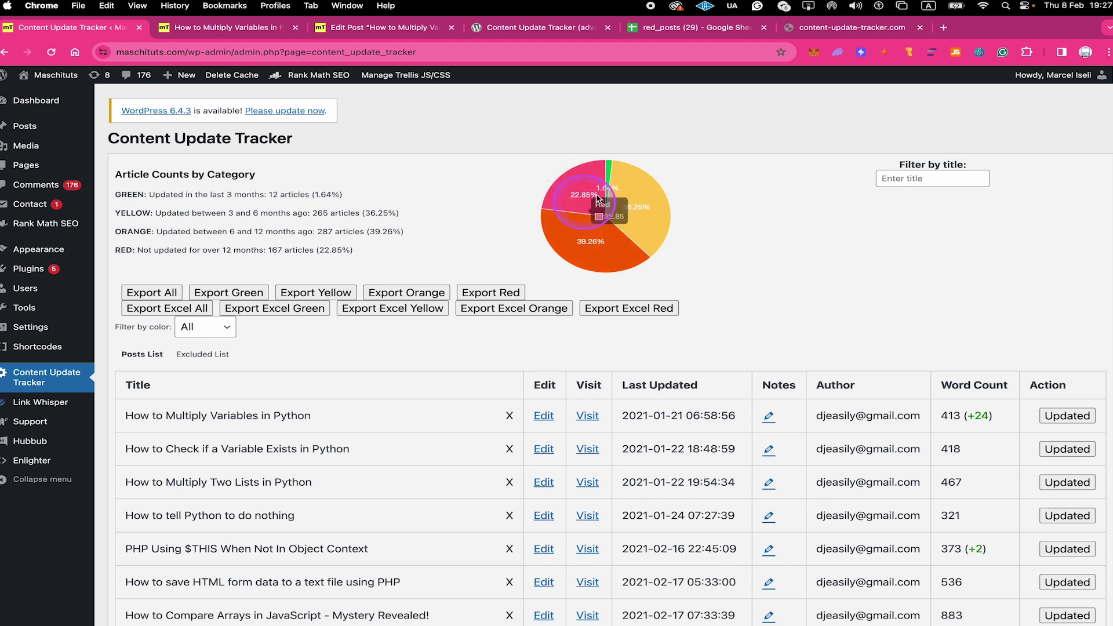
mouse_move(575, 185)
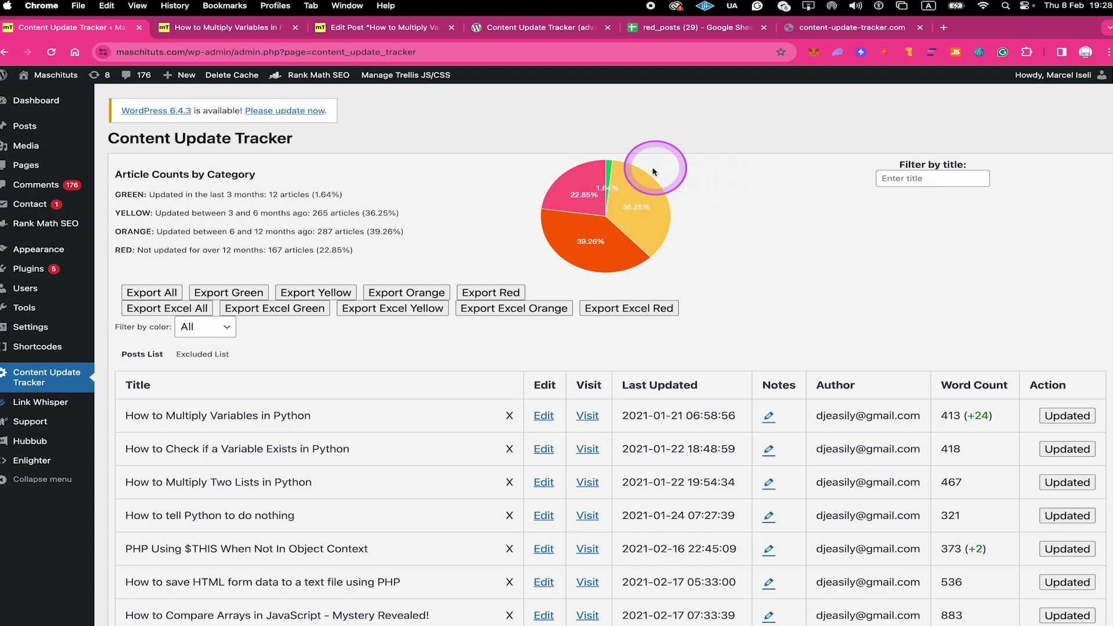
mouse_move(607, 171)
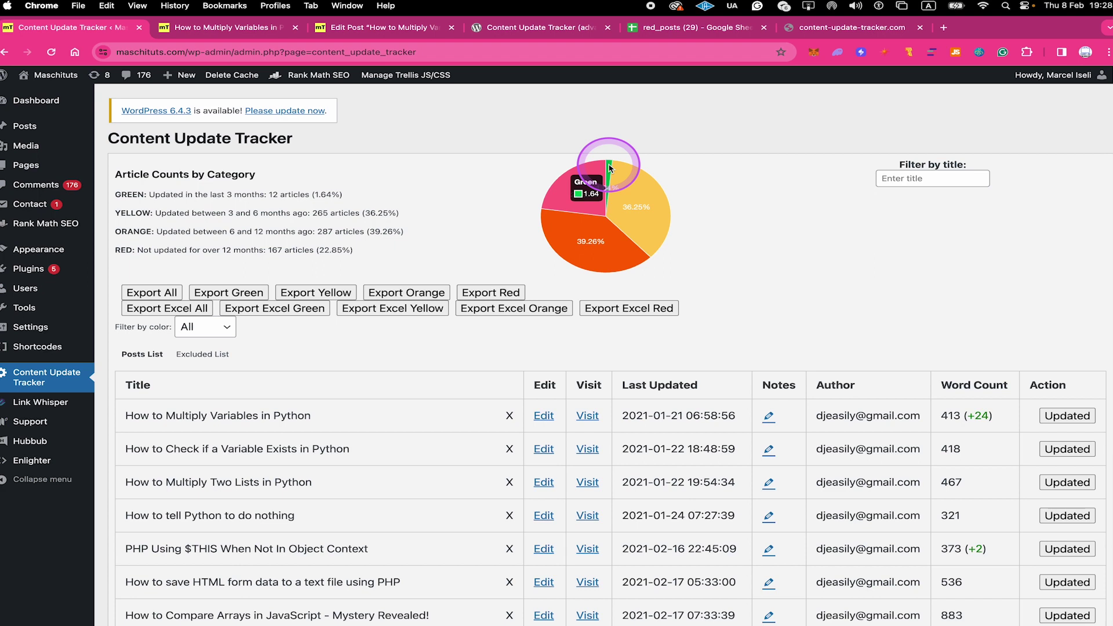
scroll(609, 168, "down", 1)
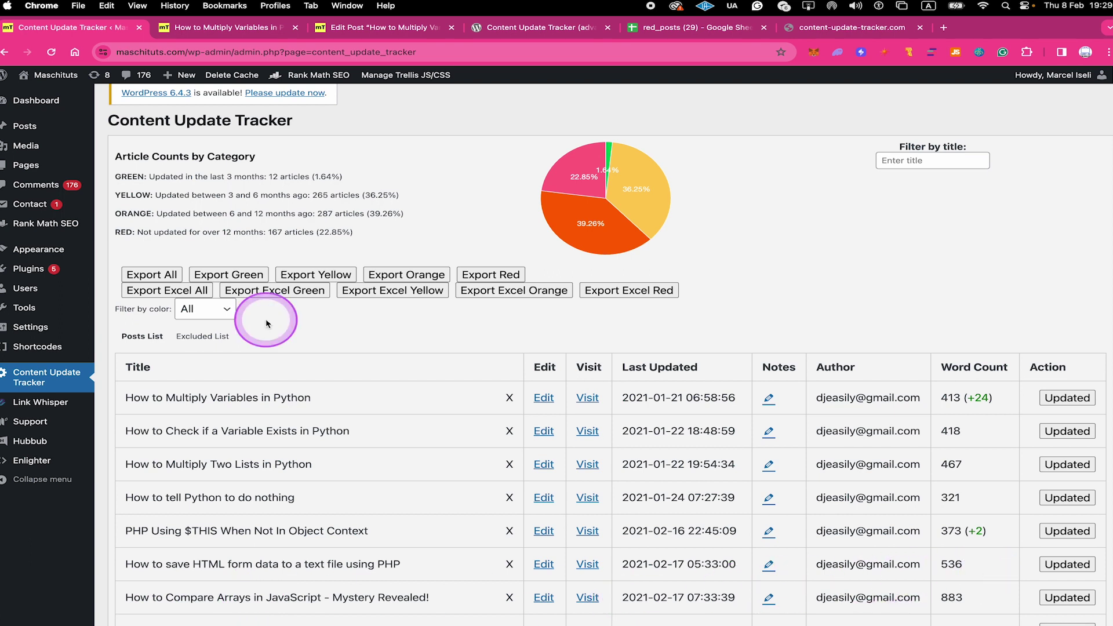
Filter the tracker list by color Yellow, then Red, and scroll through the Red posts.
left_click(216, 310)
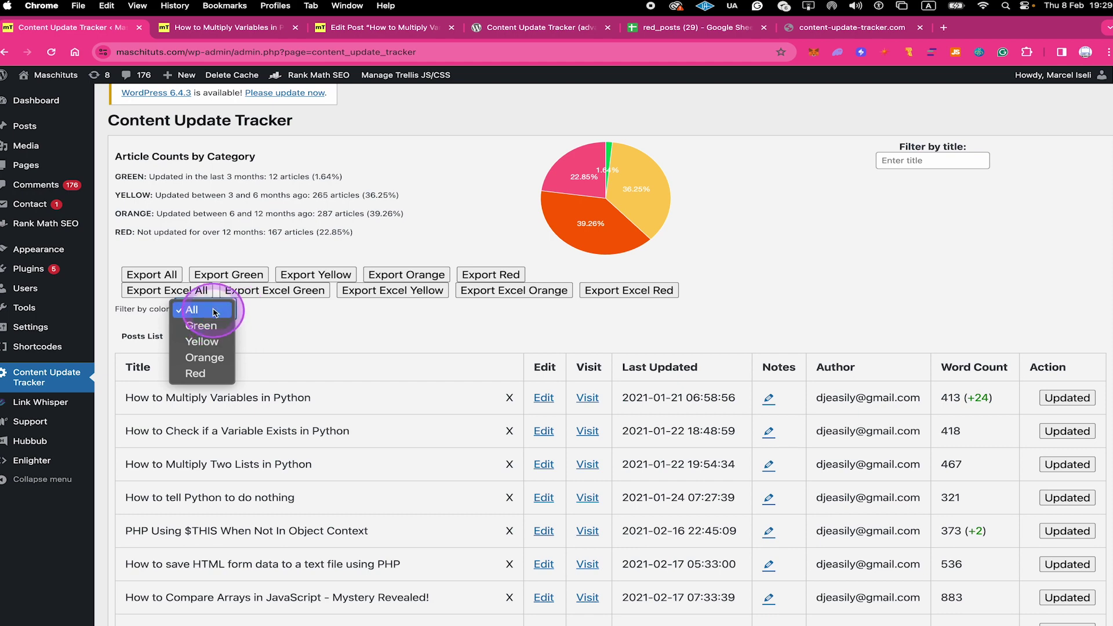
left_click(200, 342)
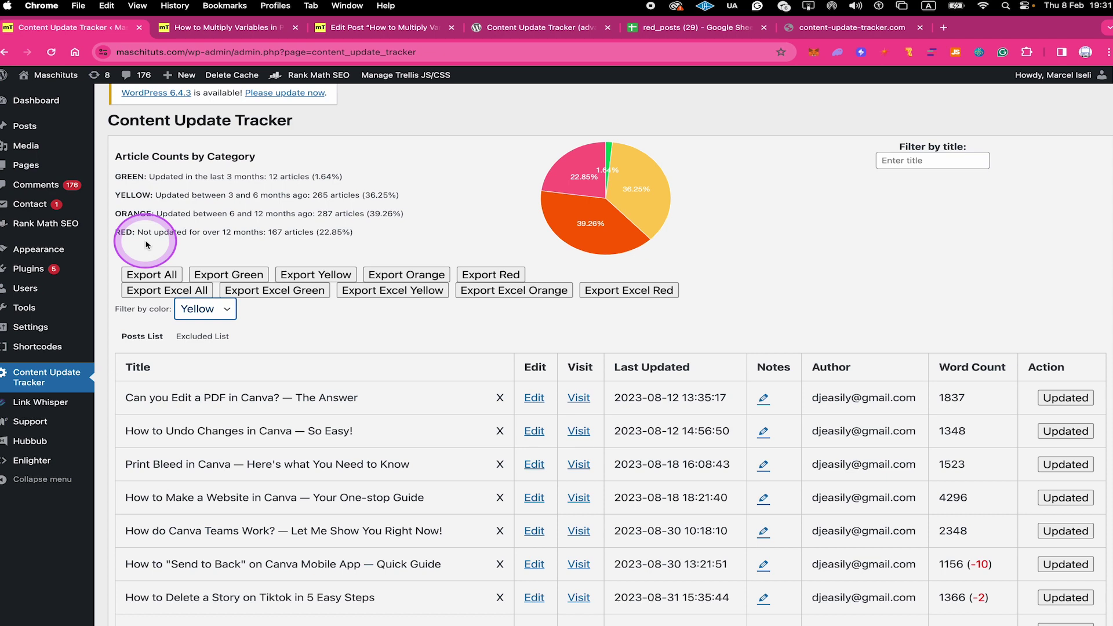
left_click(206, 310)
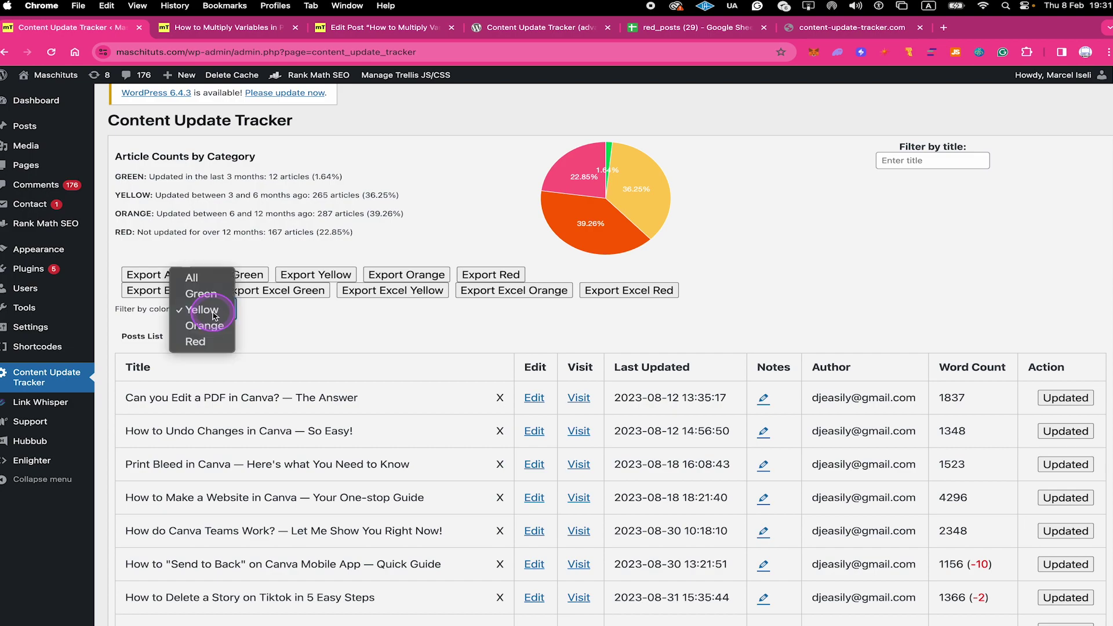
left_click(211, 341)
scroll(406, 394, "down", 5)
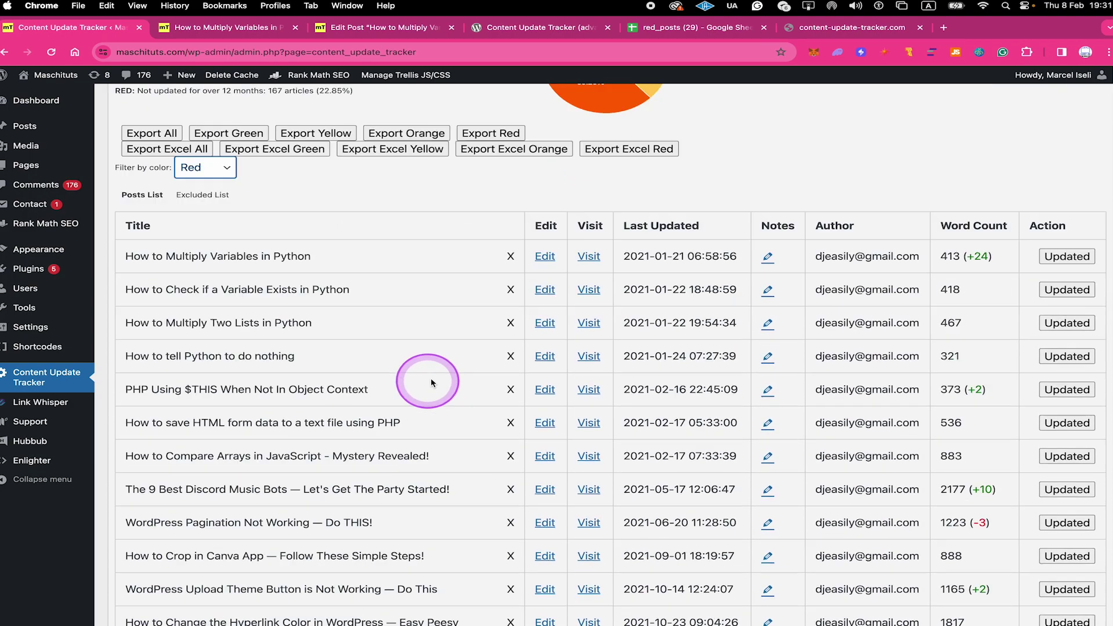
scroll(432, 382, "down", 20)
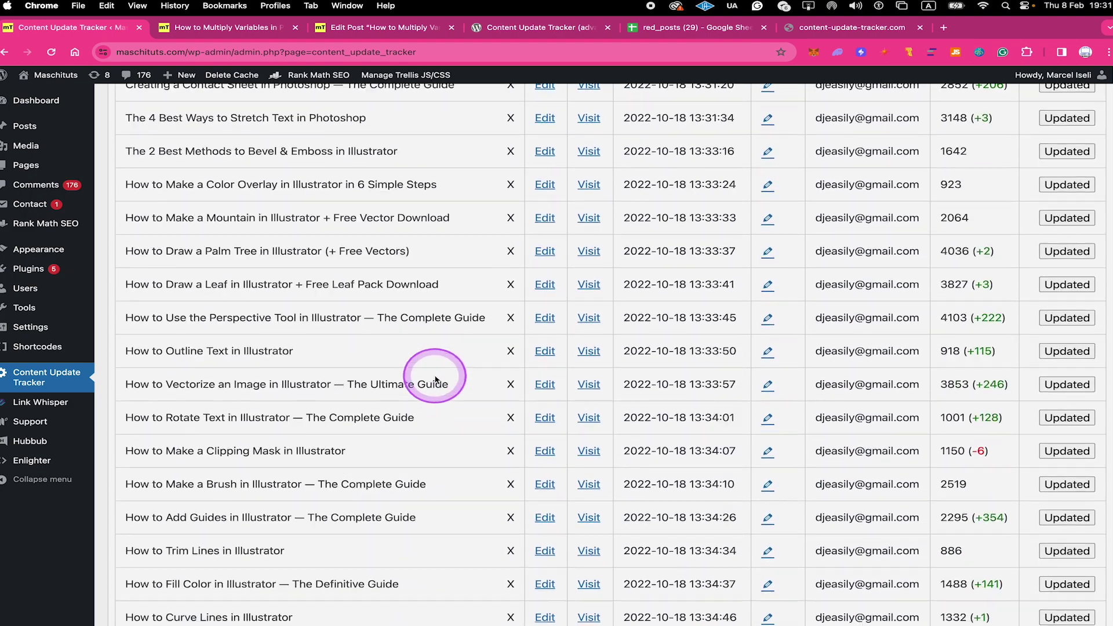
scroll(383, 377, "up", 20)
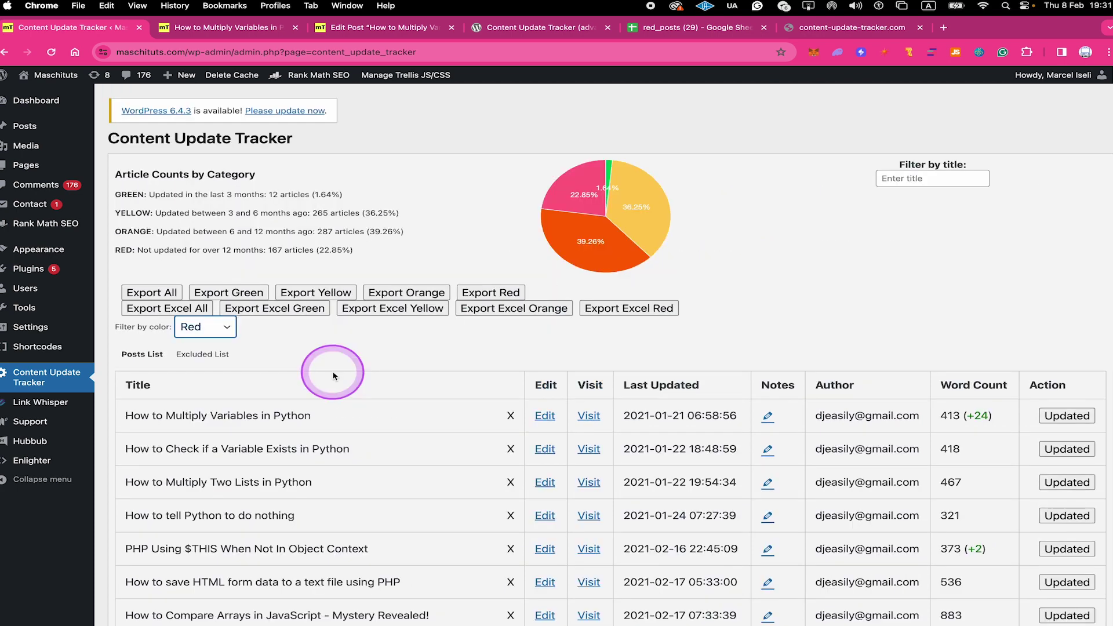
scroll(348, 313, "down", 3)
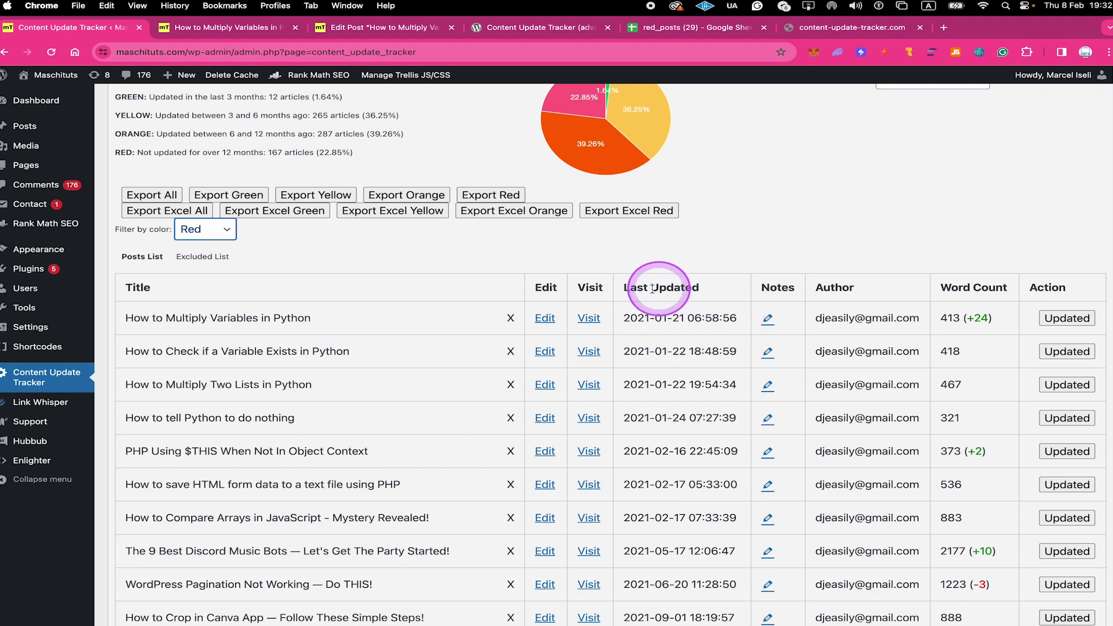
scroll(568, 237, "up", 3)
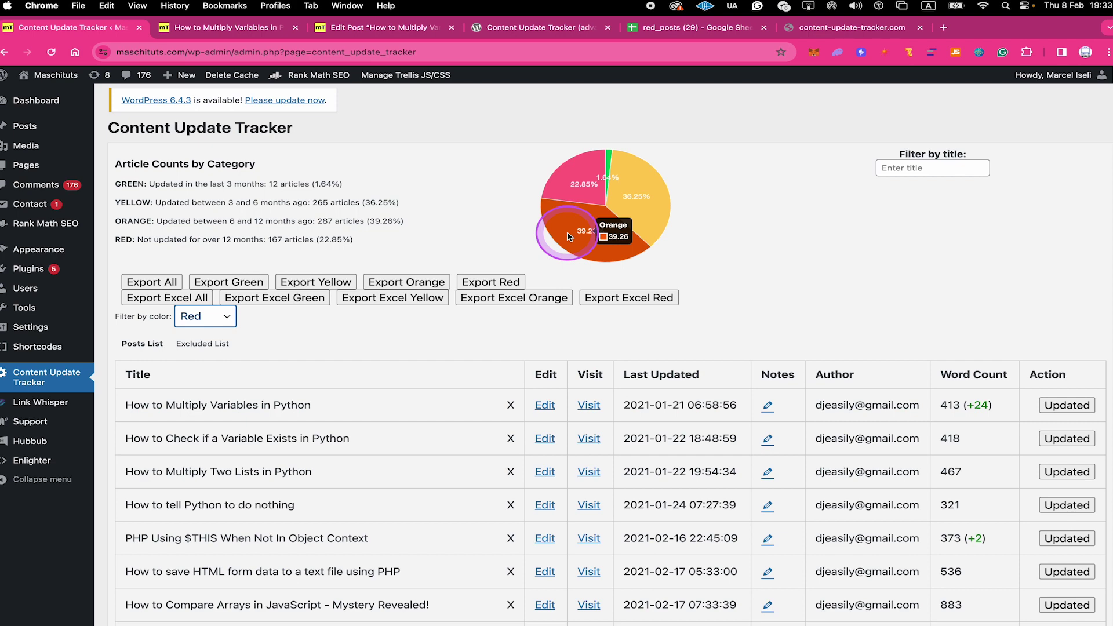
scroll(522, 220, "down", 2)
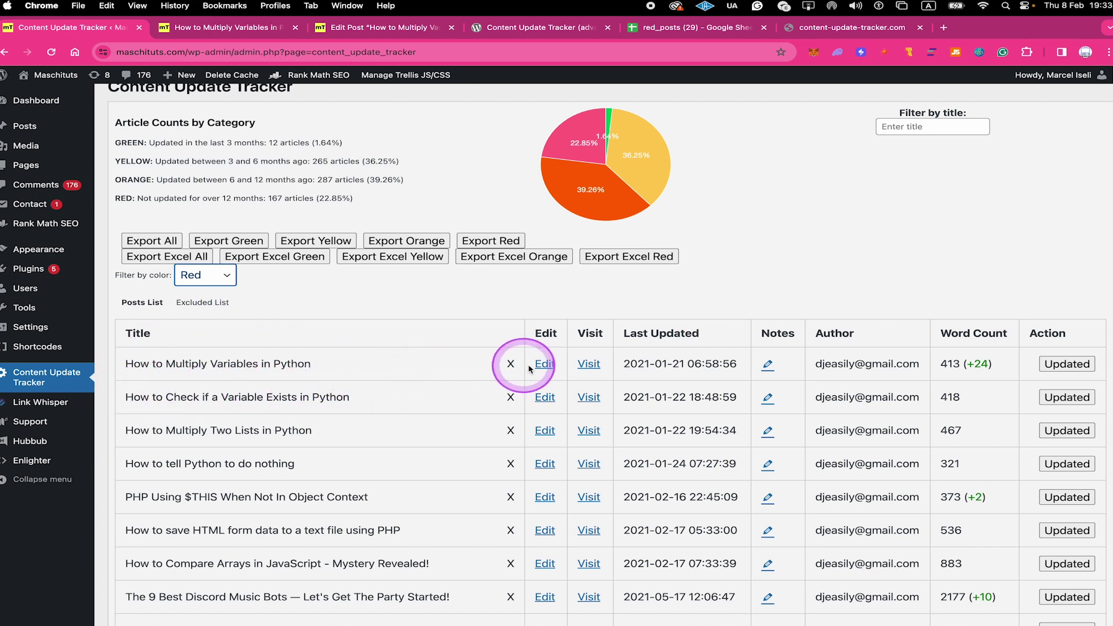
In the first Red post, change 'Let’s take an example.' to 'Let's have a look at an example' and update.
left_click(548, 363)
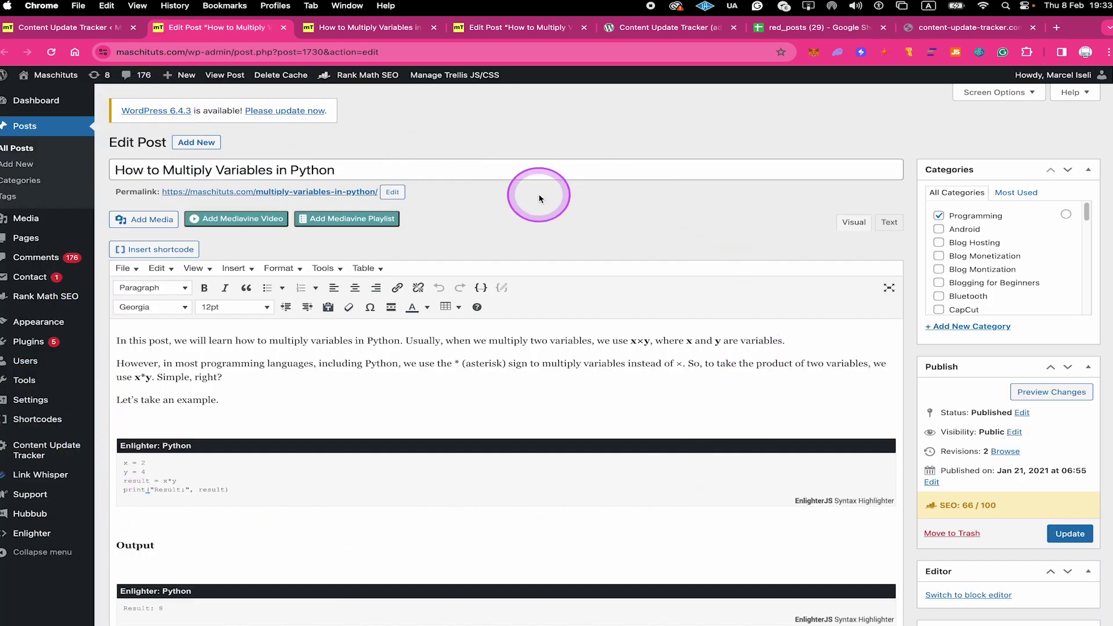
scroll(309, 309, "down", 2)
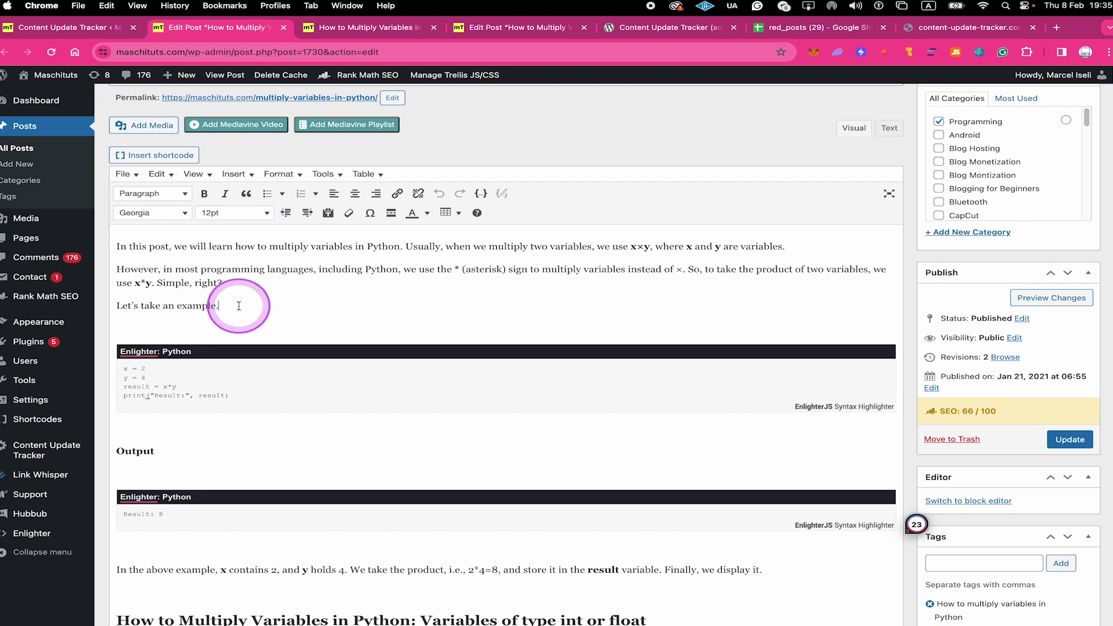
left_click_drag(234, 320, 109, 306)
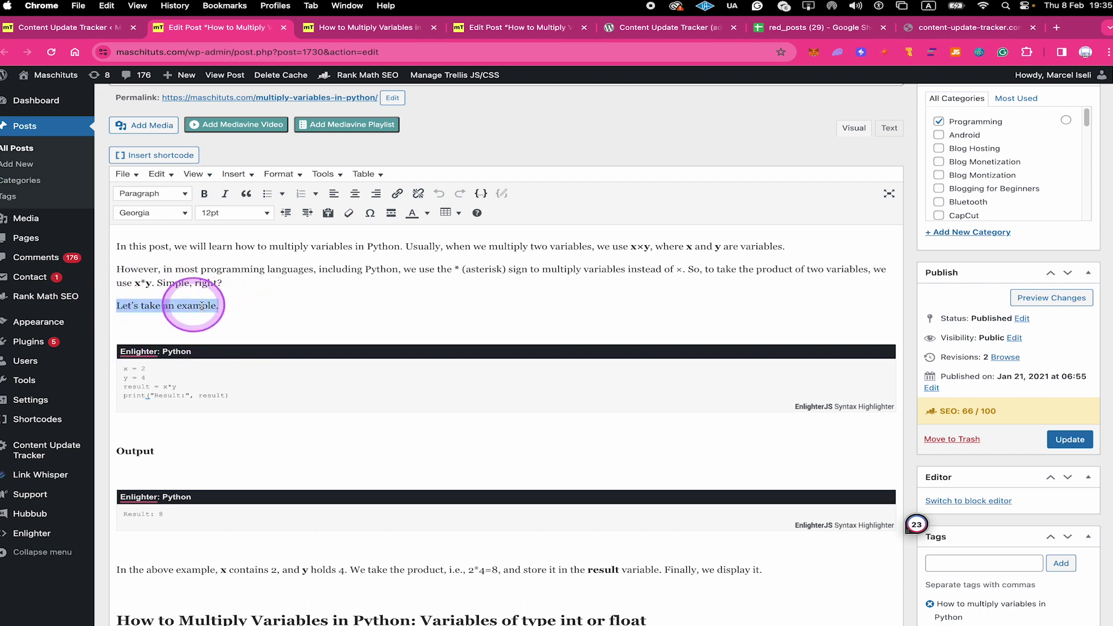
type("Le")
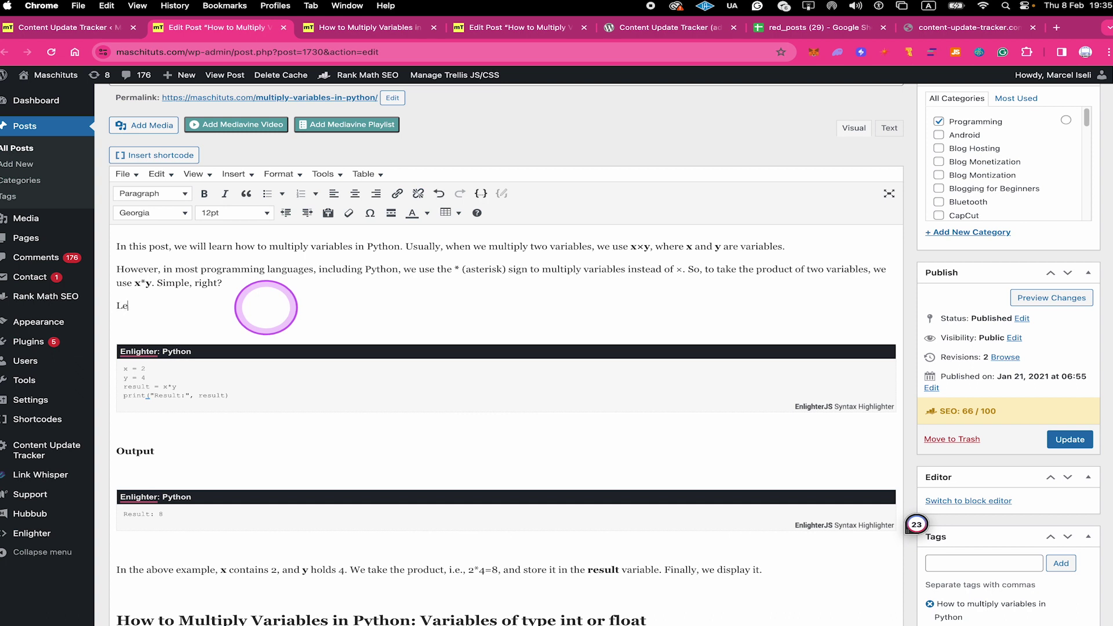
type("t's have a look at an example:")
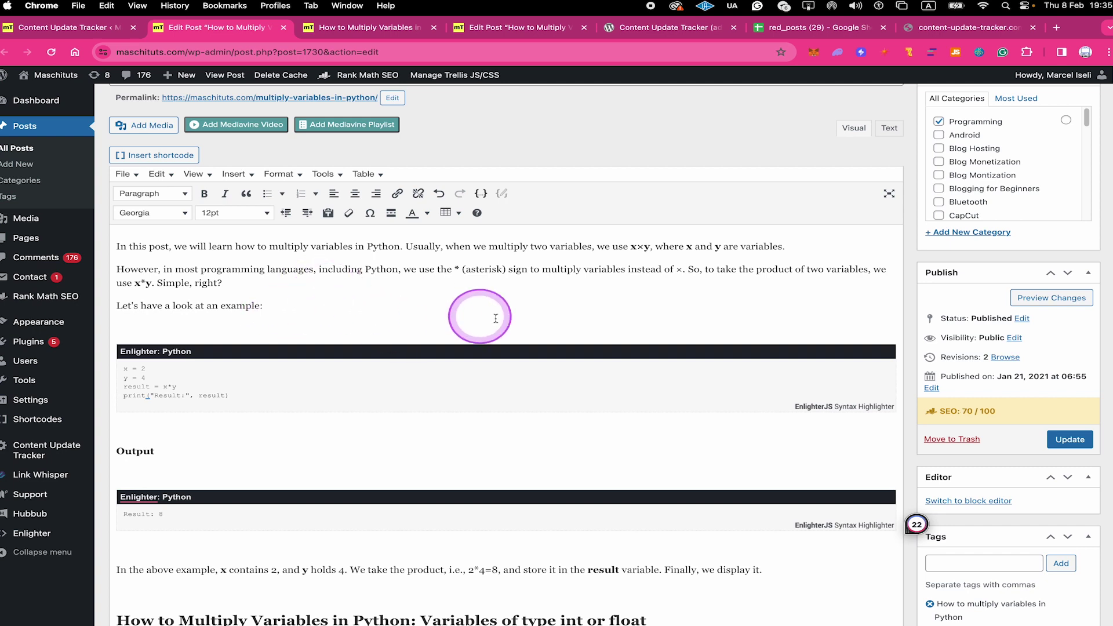
left_click(1078, 441)
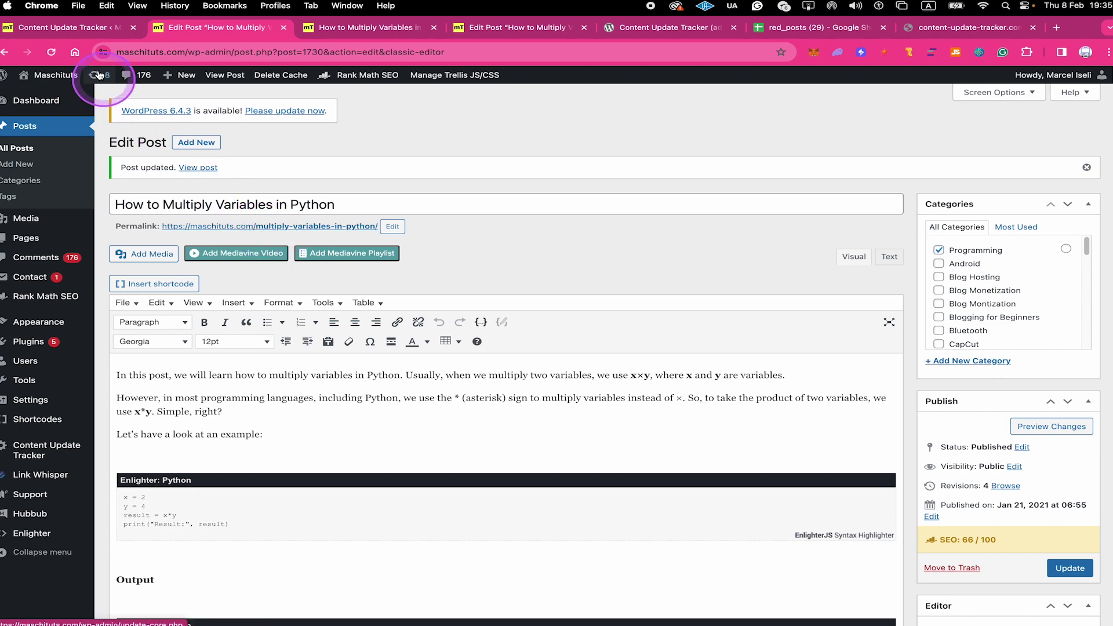
Reload the Content Update Tracker page and filter its list to Red posts.
left_click(73, 32)
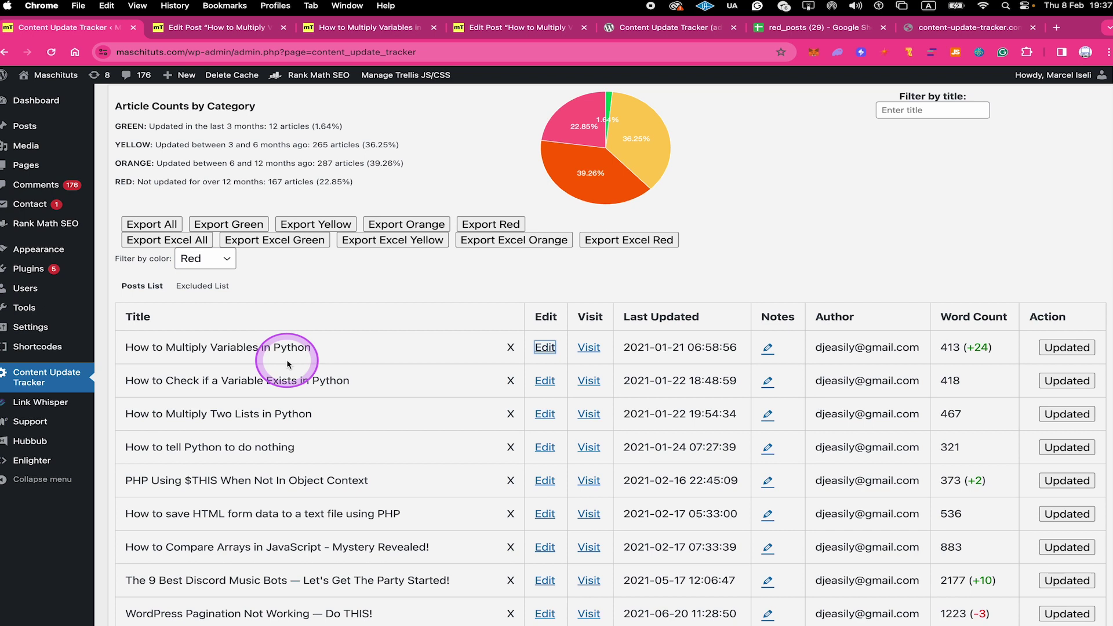
left_click(266, 316)
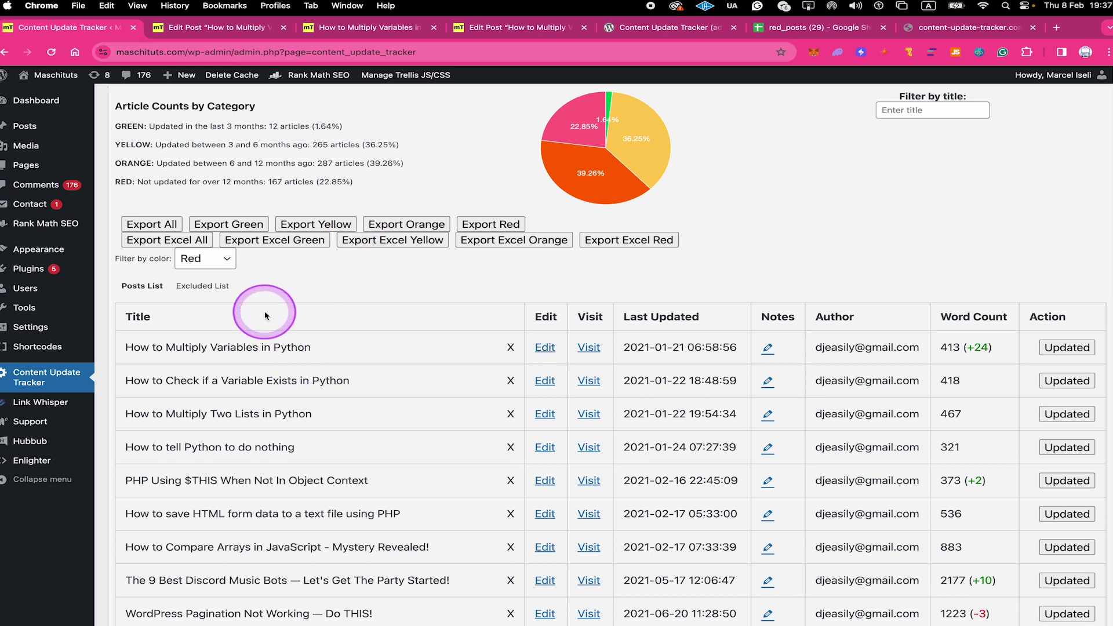
left_click(449, 52)
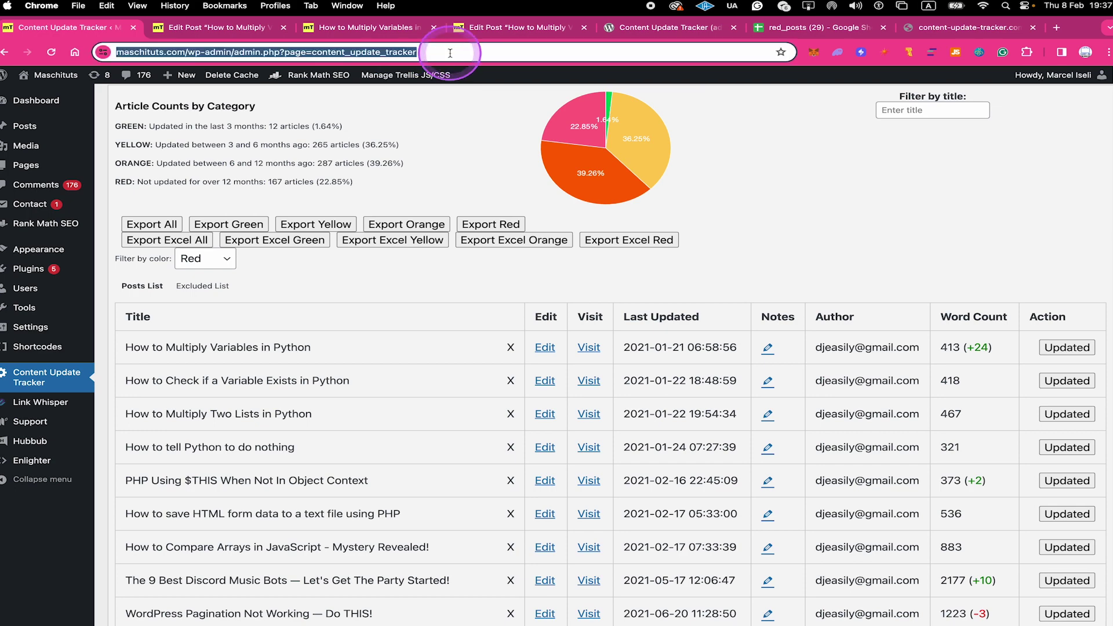
key("Return")
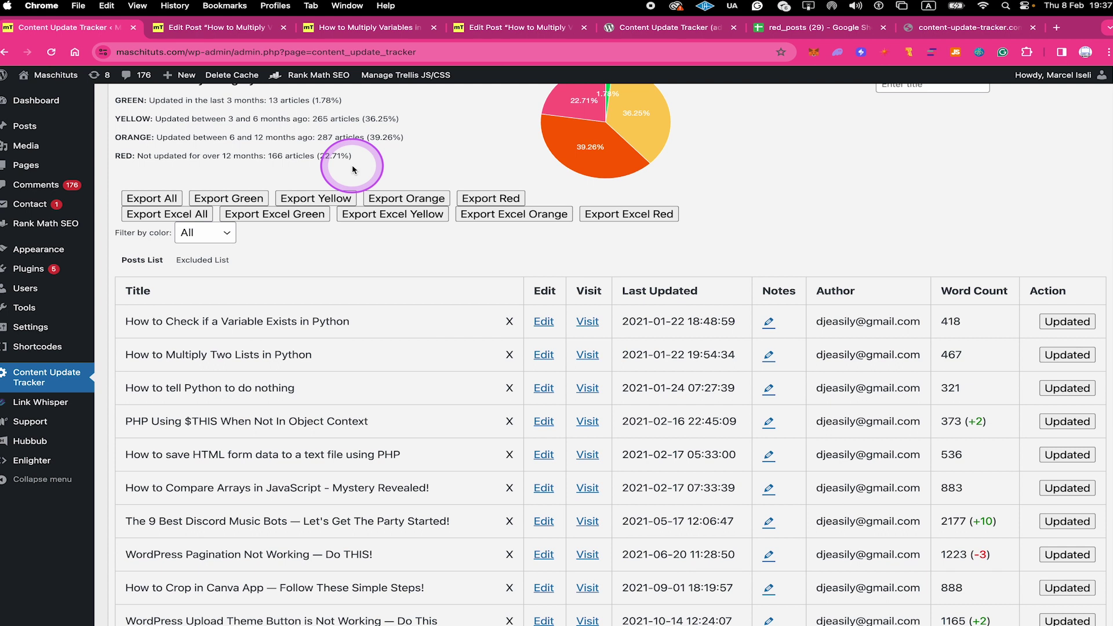
left_click(219, 234)
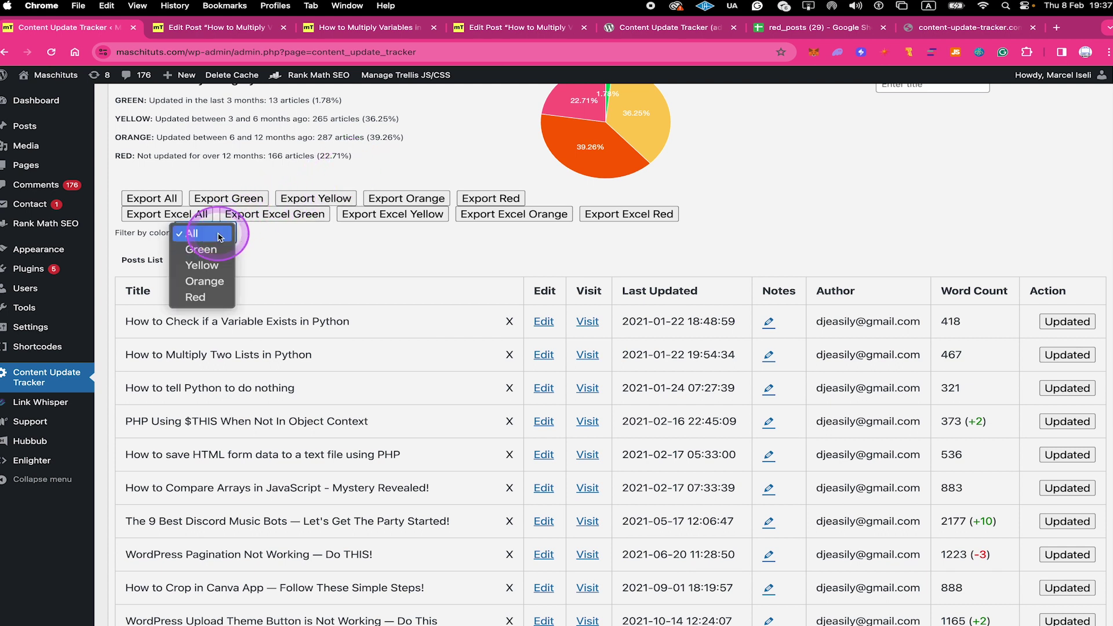
left_click(195, 297)
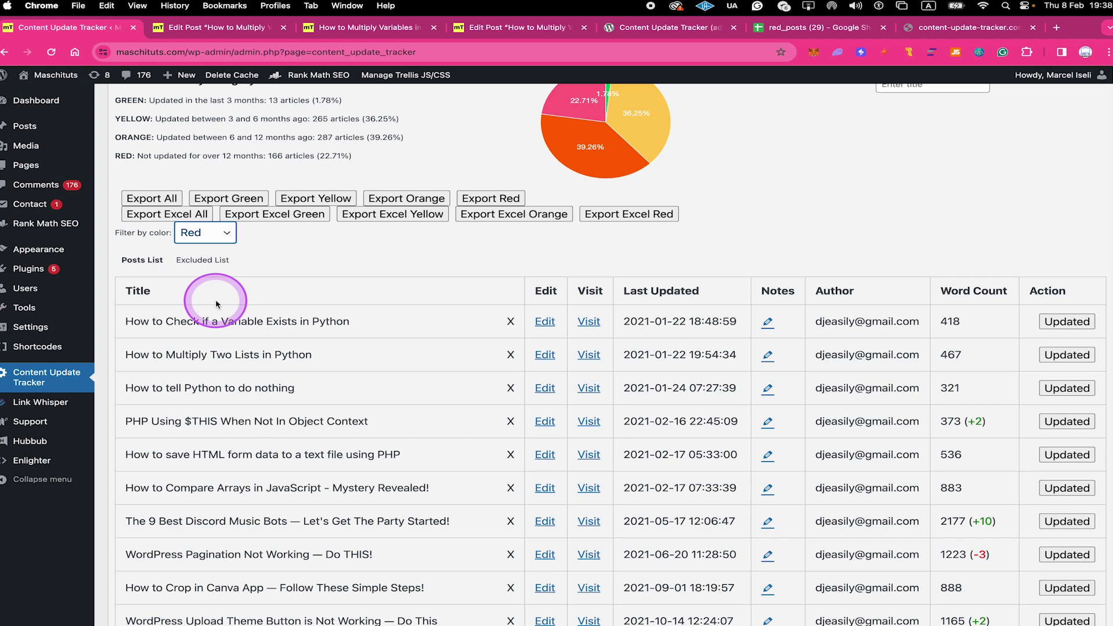
left_click(225, 233)
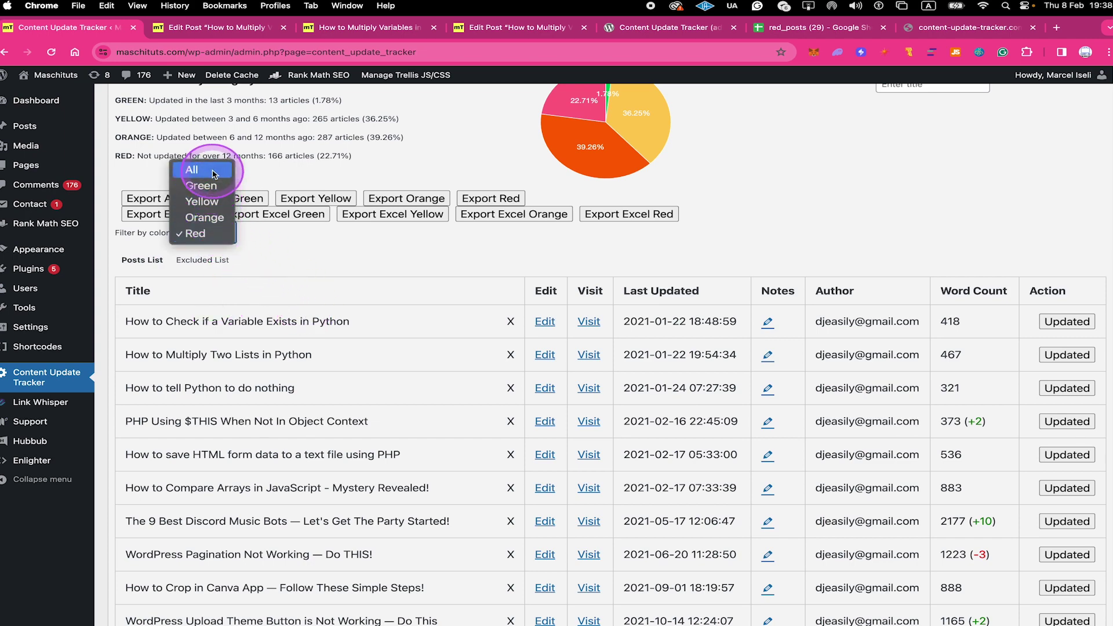
Show only Green posts, scroll through them, then reset the color filter to All.
left_click(201, 186)
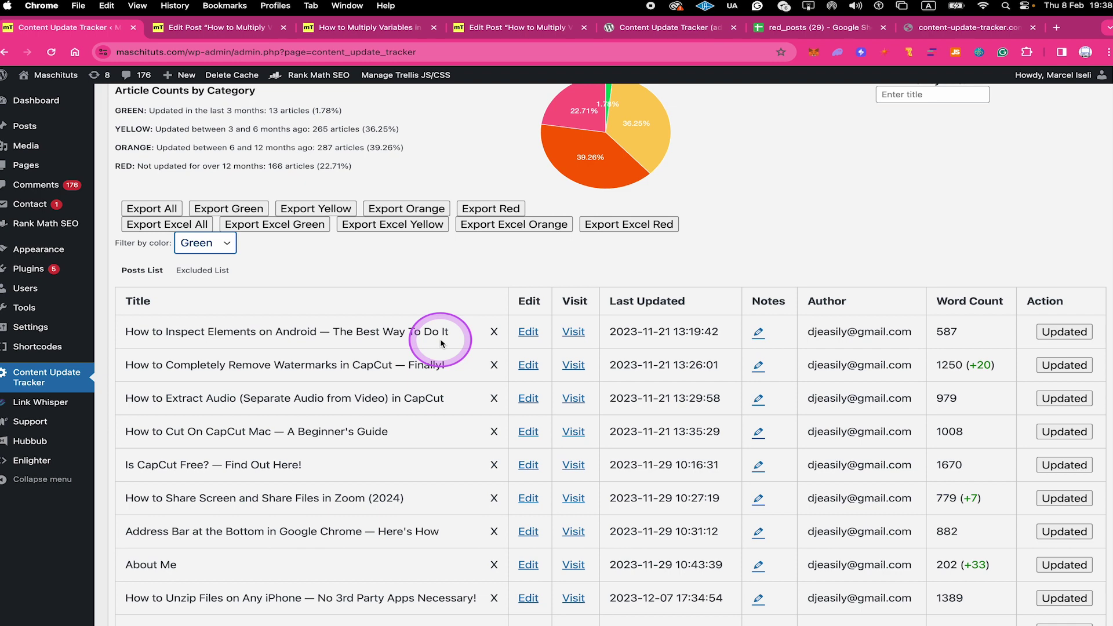
scroll(435, 363, "down", 5)
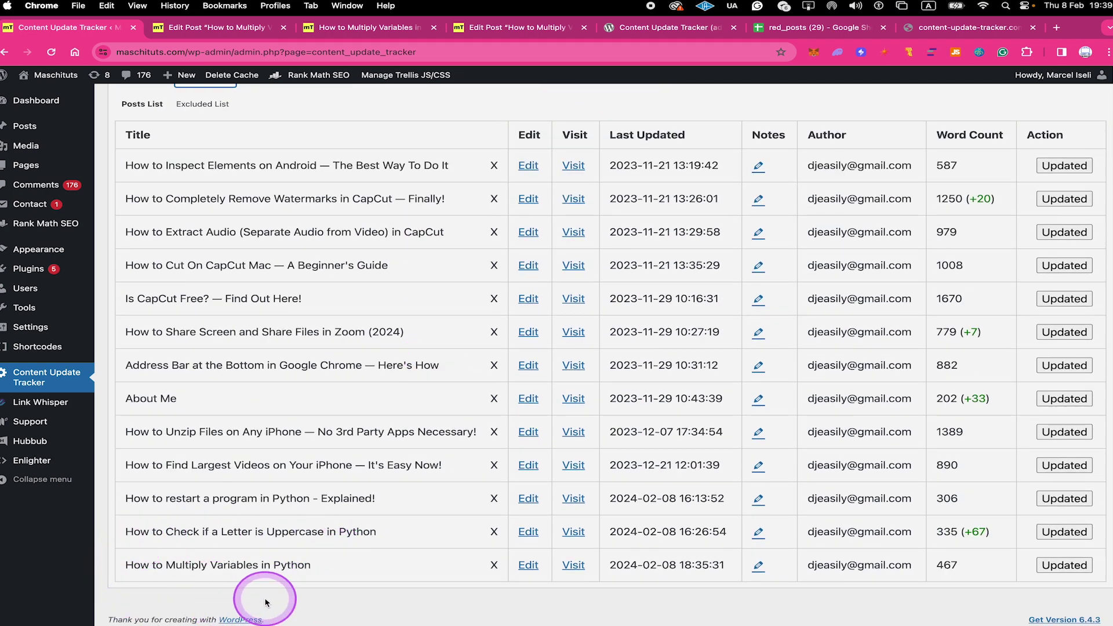
scroll(406, 325, "up", 7)
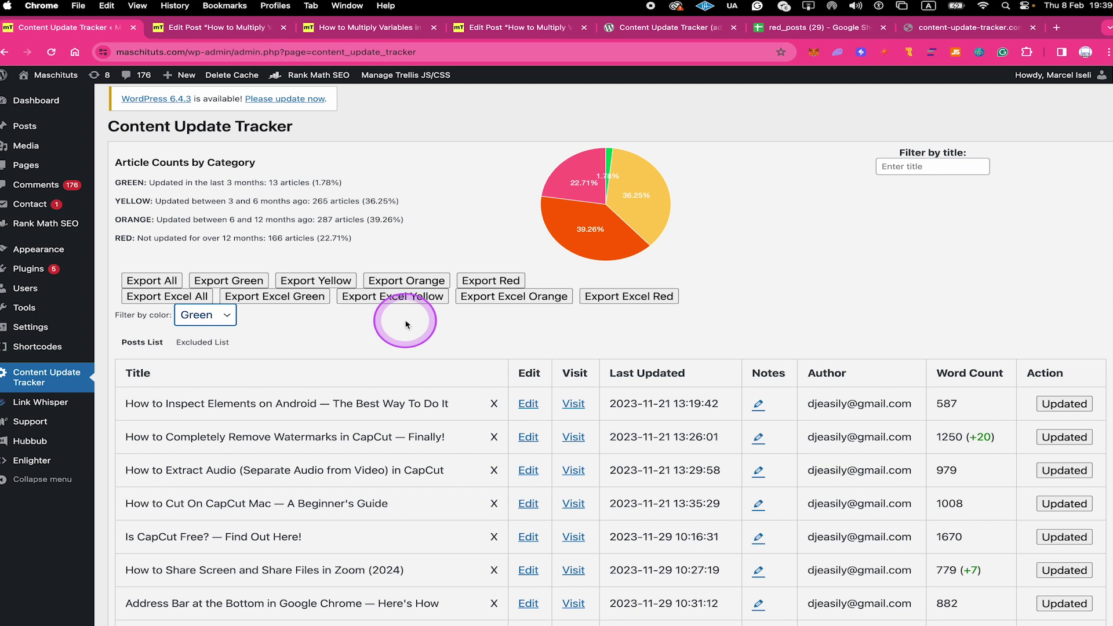
scroll(400, 325, "up", 1)
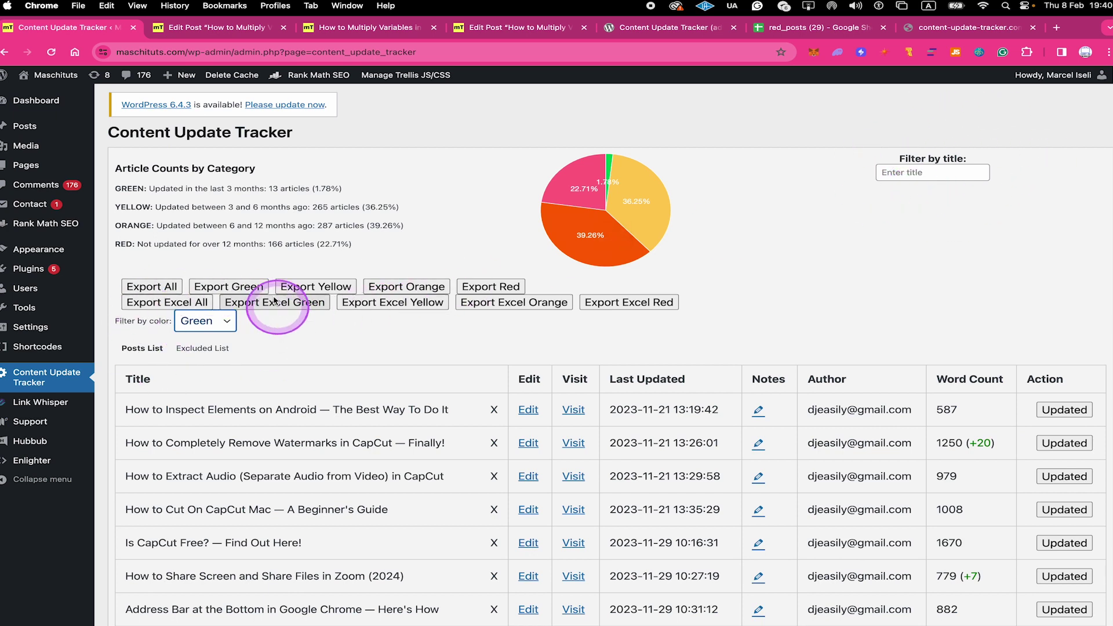
left_click(206, 321)
left_click(212, 307)
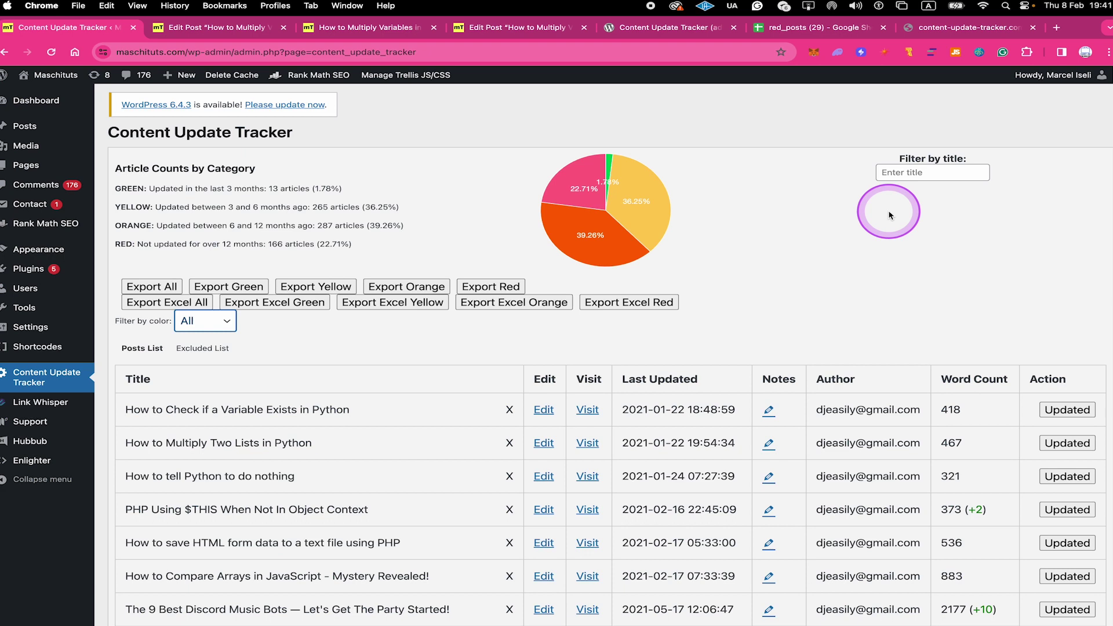
scroll(835, 280, "up", 1)
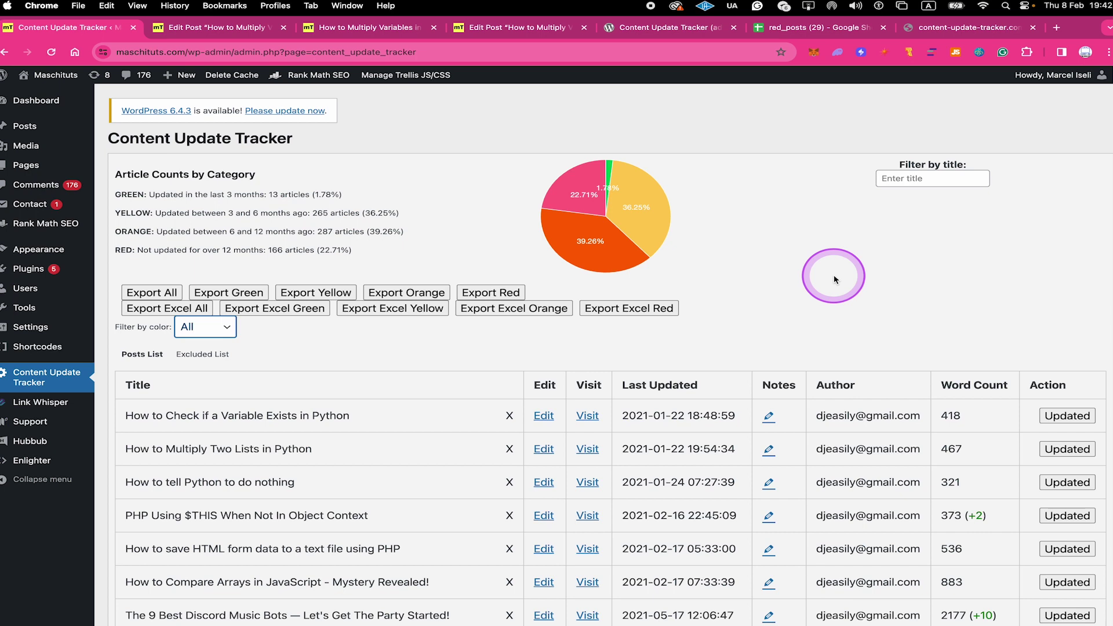
Filter the tracker's posts by title 'instagram' and browse the results.
left_click(922, 179)
type("instagram")
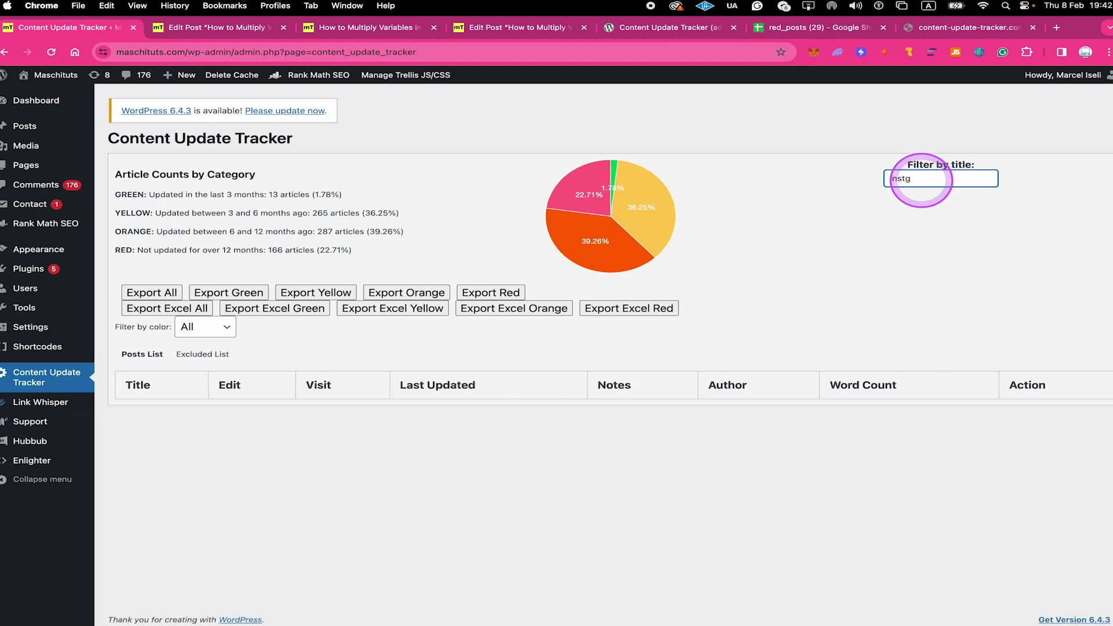
scroll(921, 197, "down", 1)
left_click(422, 345)
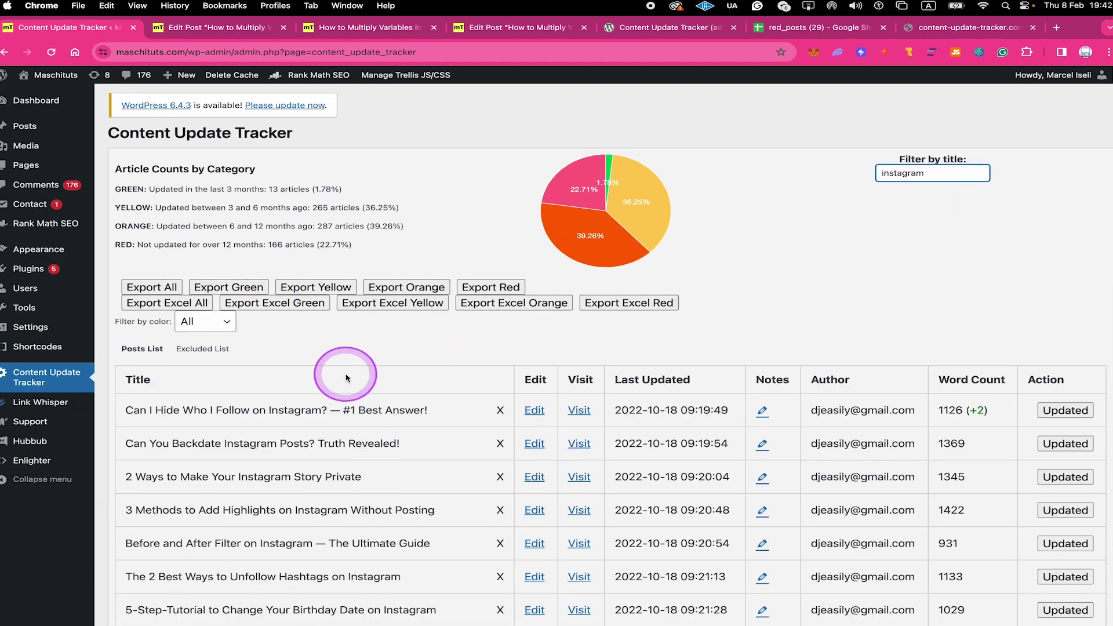
scroll(345, 378, "down", 5)
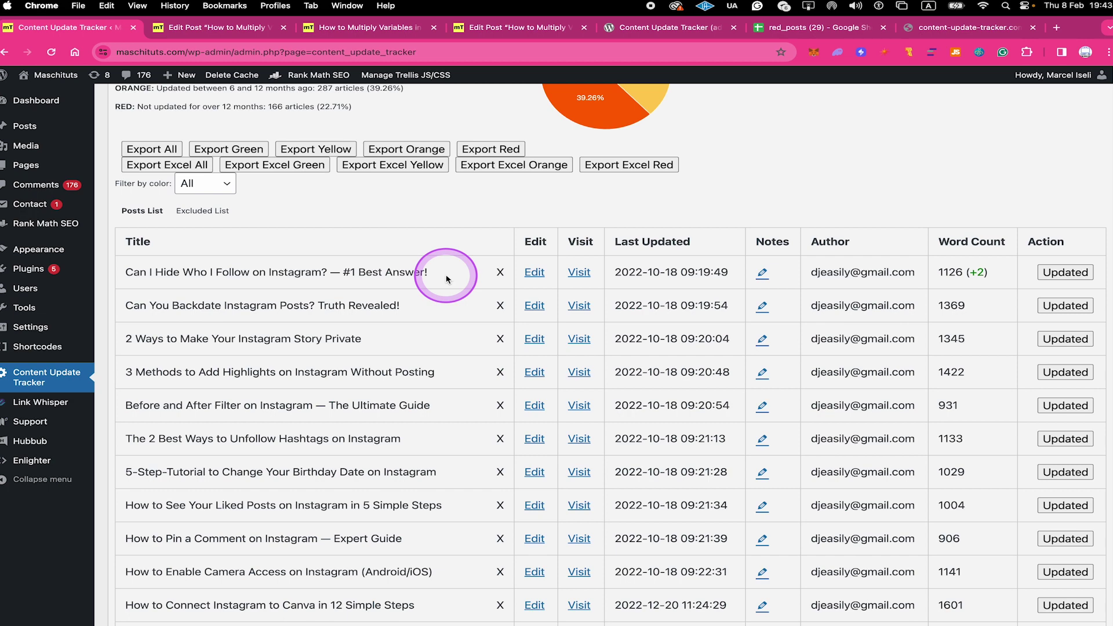
scroll(446, 274, "up", 5)
Replace the title filter with '2023' and scroll through the matching posts.
left_click_drag(956, 178, 842, 177)
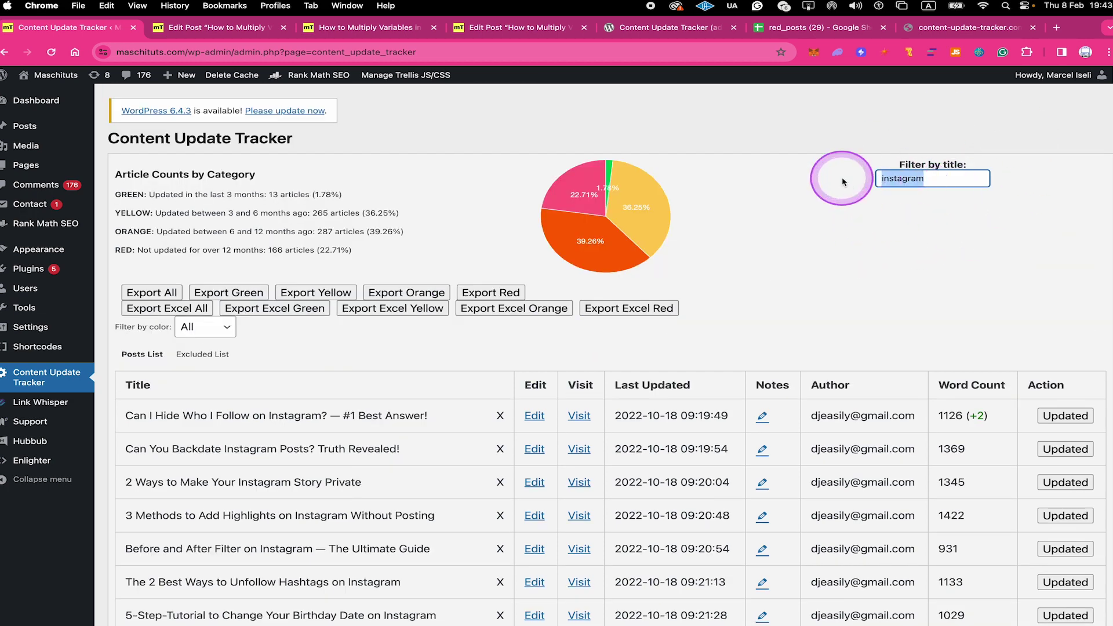
key("BackSpace")
type("2023")
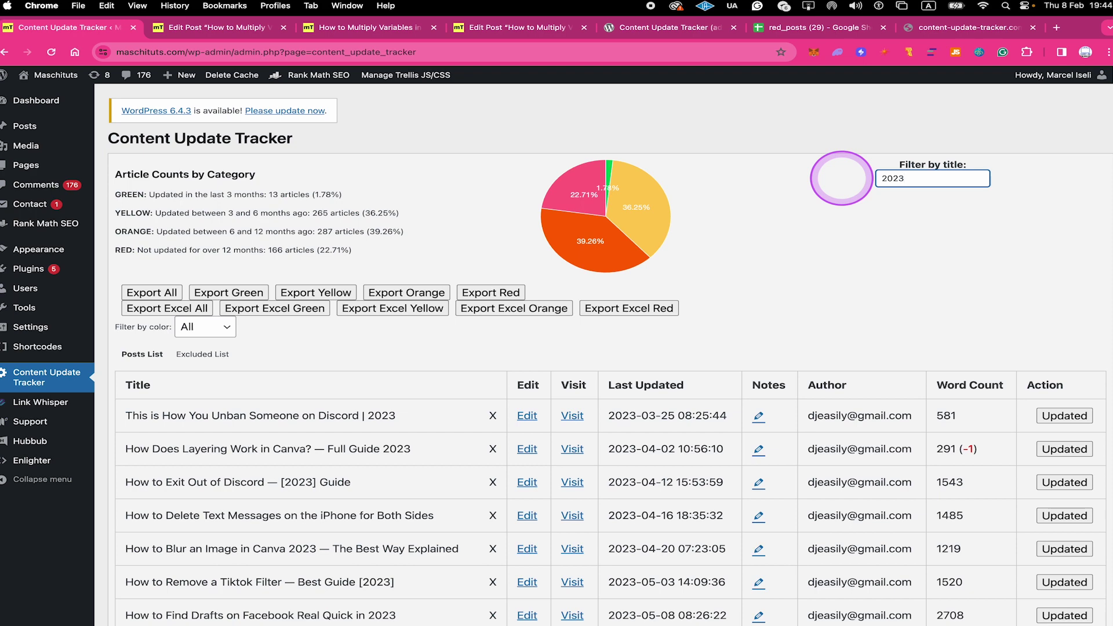
scroll(812, 201, "down", 2)
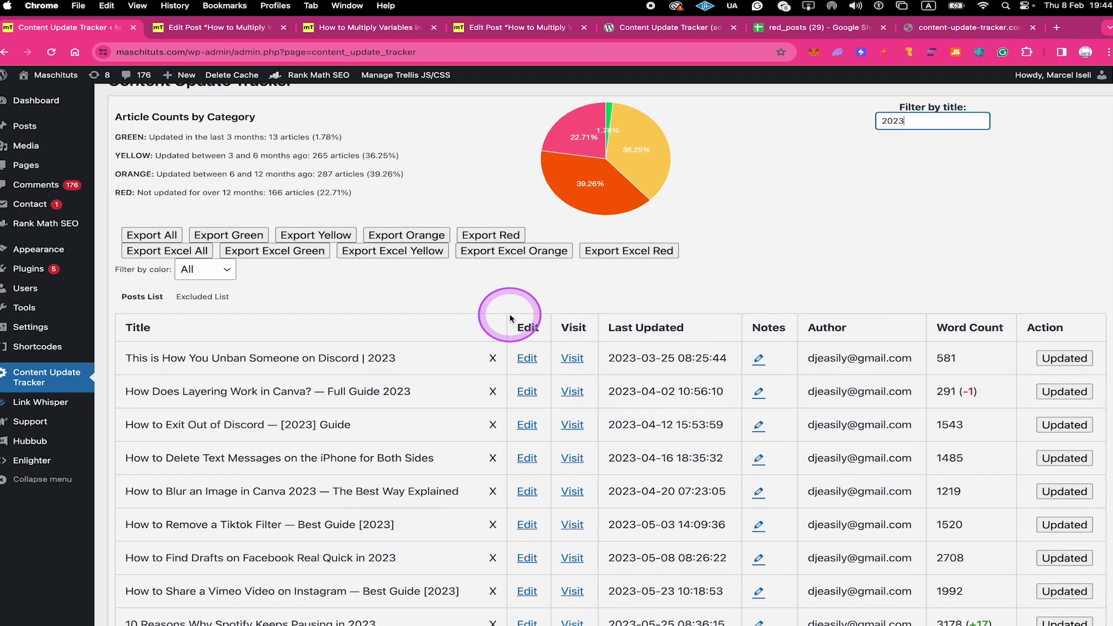
scroll(509, 291, "down", 1)
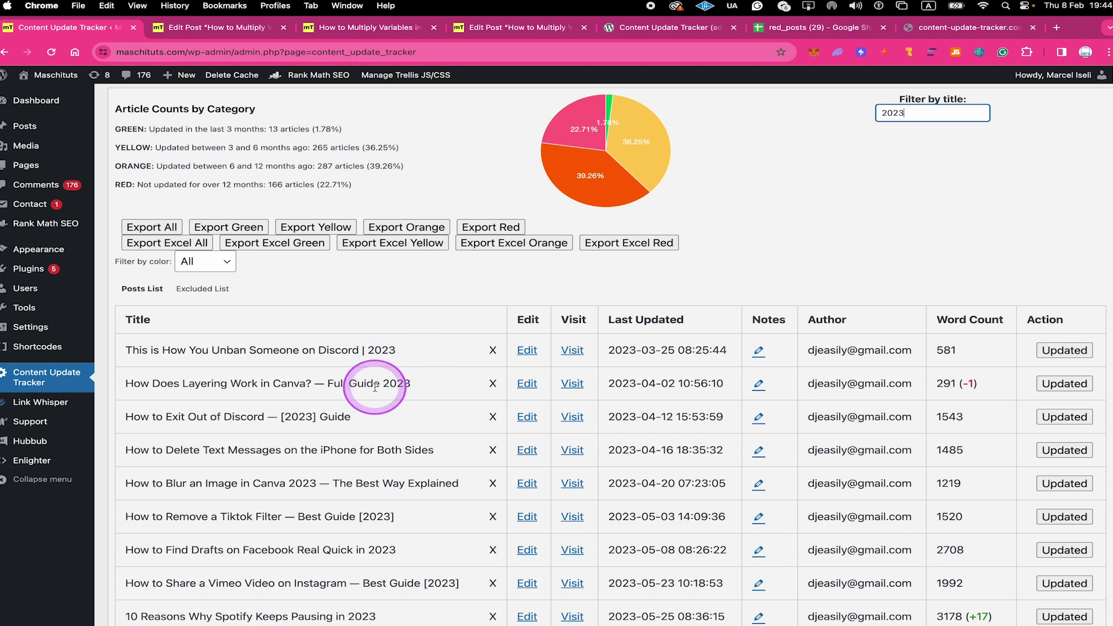
scroll(376, 382, "down", 4)
scroll(376, 391, "up", 2)
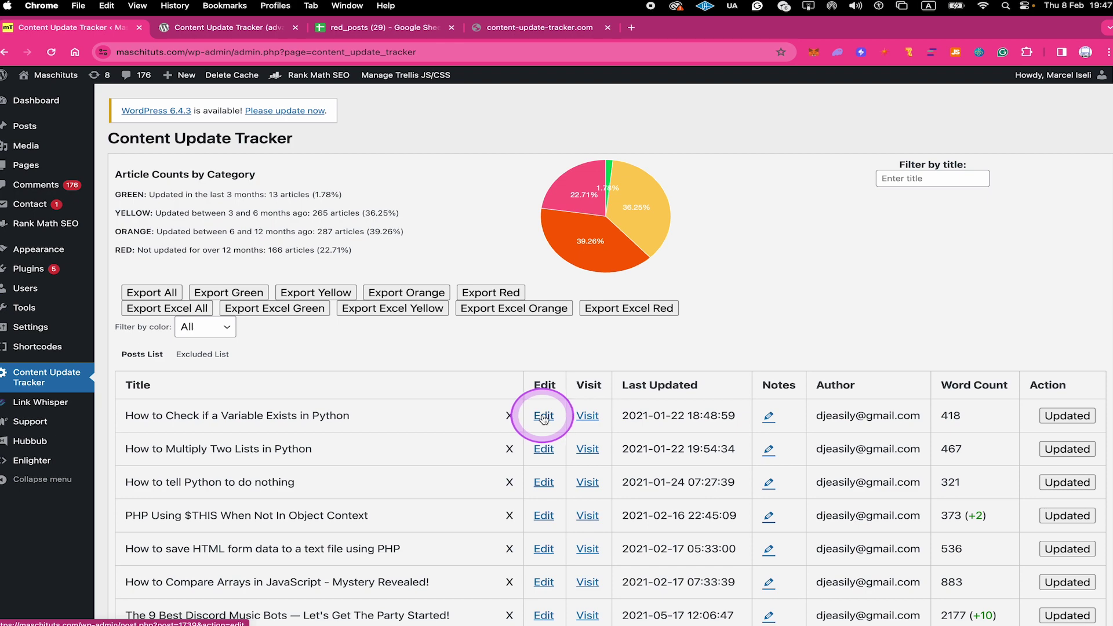
Open the post about checking whether a variable exists for editing and scroll to its Notes box.
left_click(543, 416)
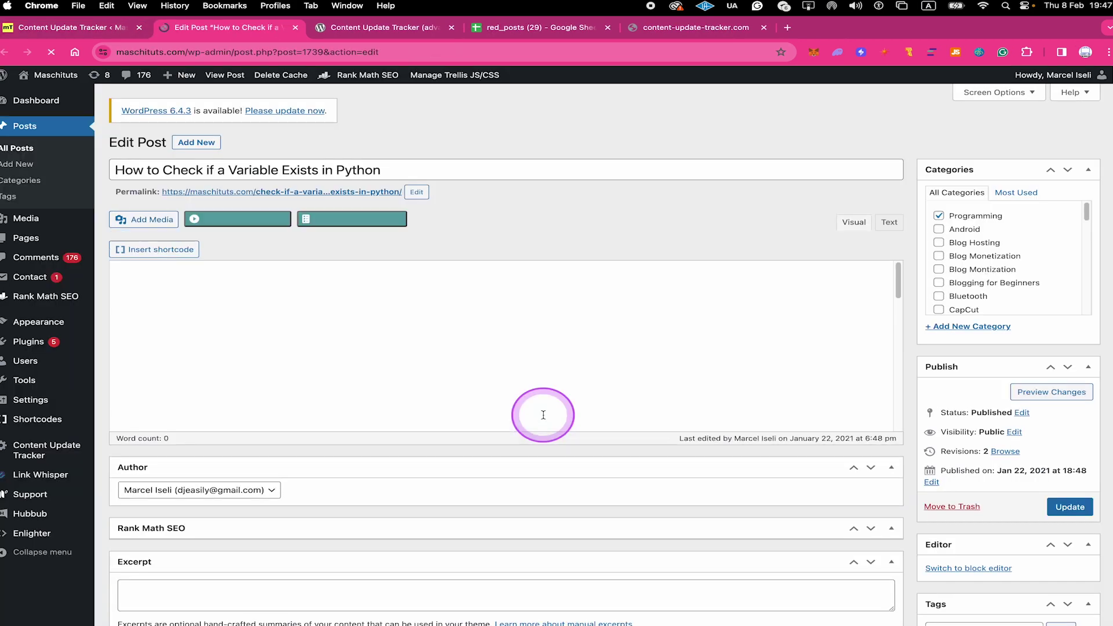
scroll(605, 240, "down", 15)
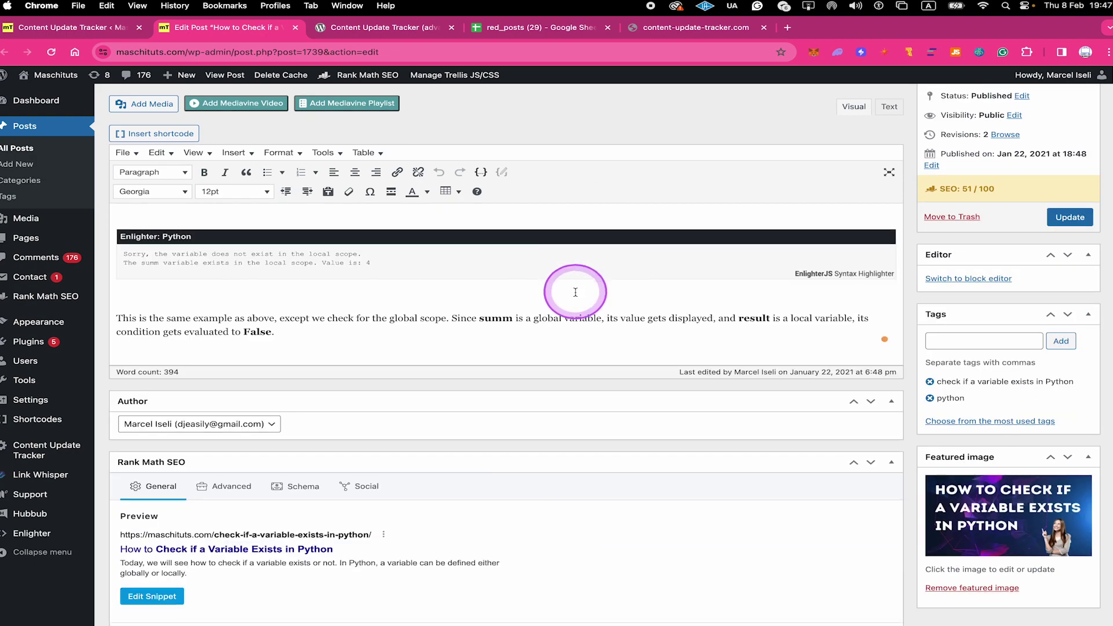
scroll(575, 298, "down", 6)
scroll(576, 298, "down", 20)
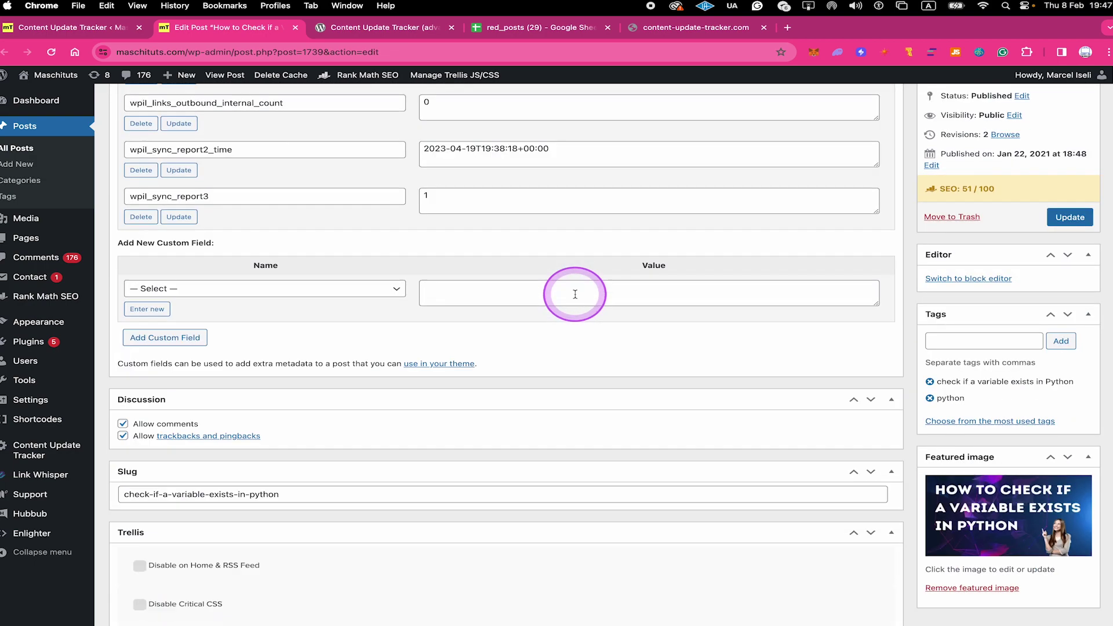
scroll(575, 296, "down", 3)
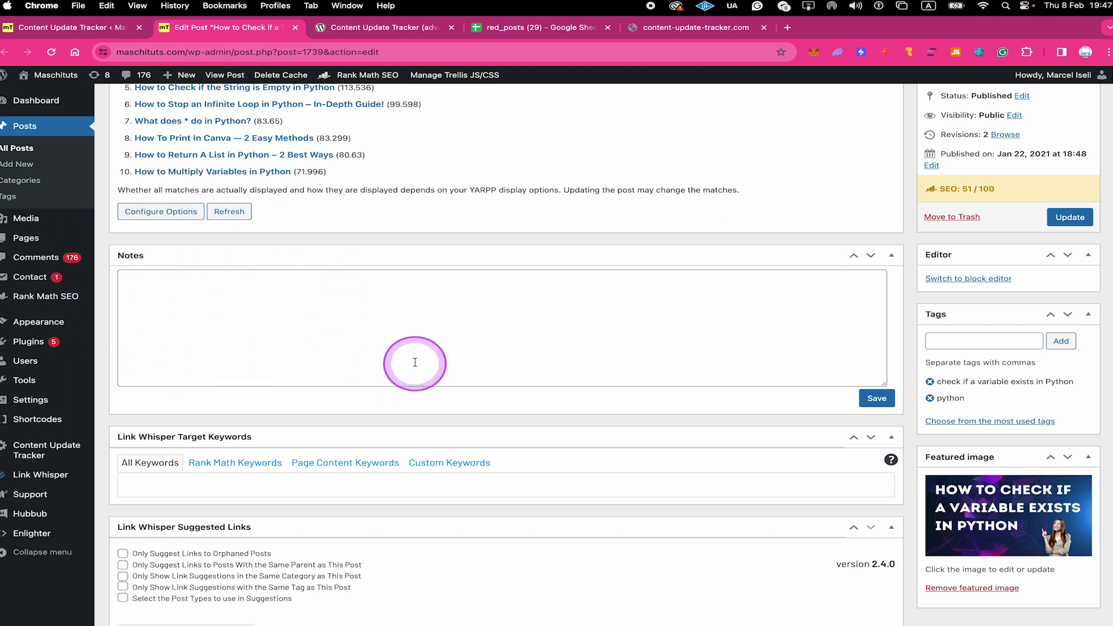
Save notes: updated intro, truncated outro, added pictures, Grammarly corrections, dated 08.02.2024.
left_click(417, 328)
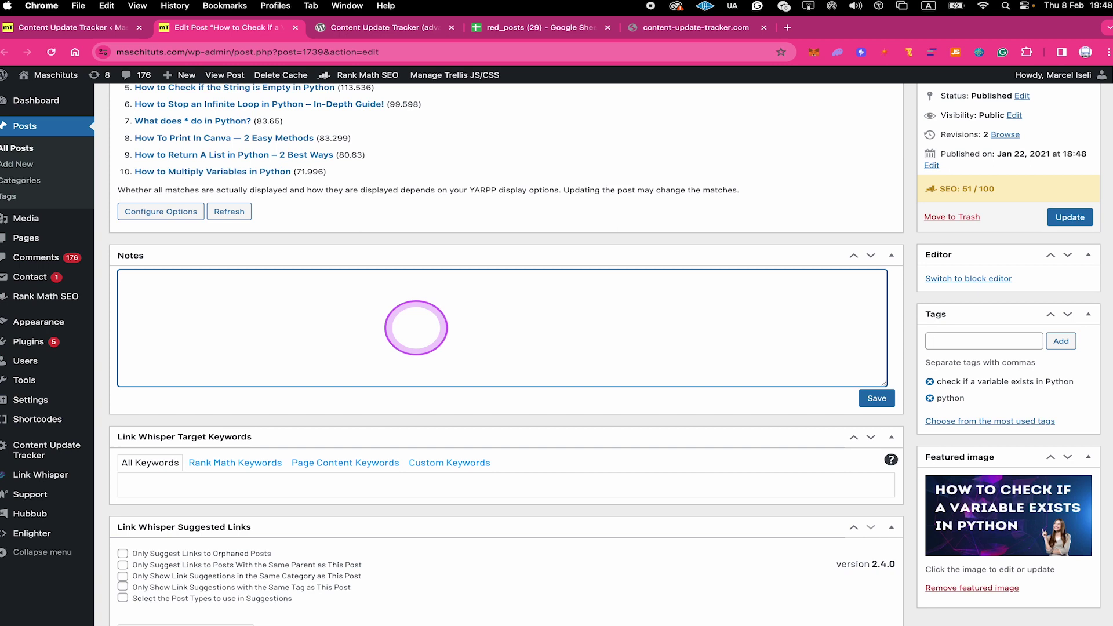
type("Updated the intro")
key("Return")
type("- Truncated the outro")
key("Return")
type("- A")
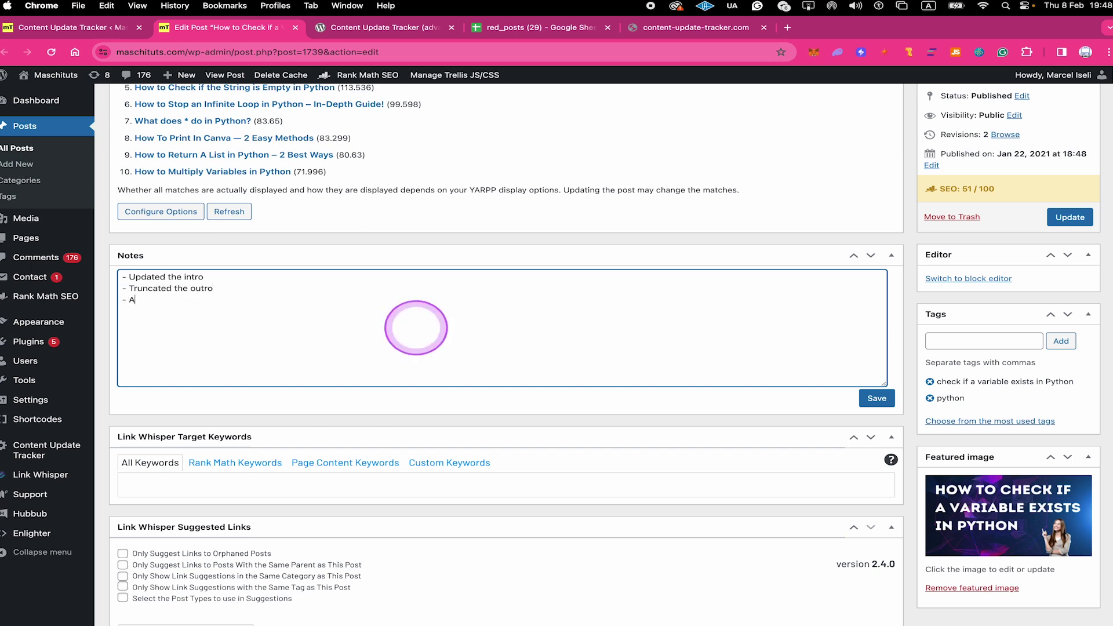
type("dded a few pic")
type("tures ")
type("- ")
type("Corrected th")
type("e text with the ")
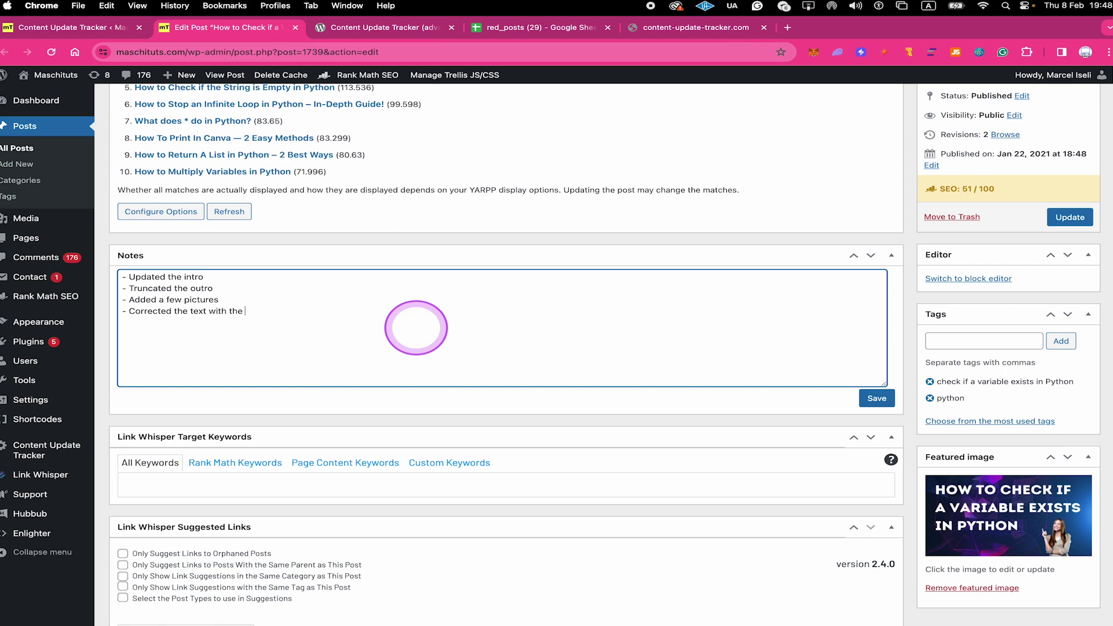
type("help of Grammarly")
type("08.")
type("02.2024")
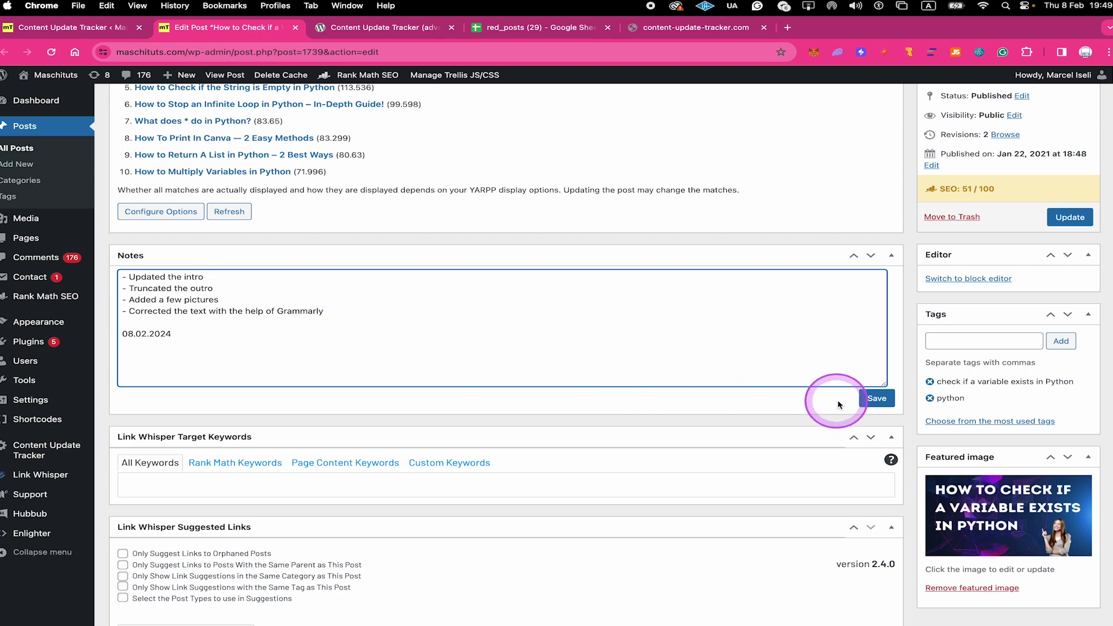
left_click(874, 398)
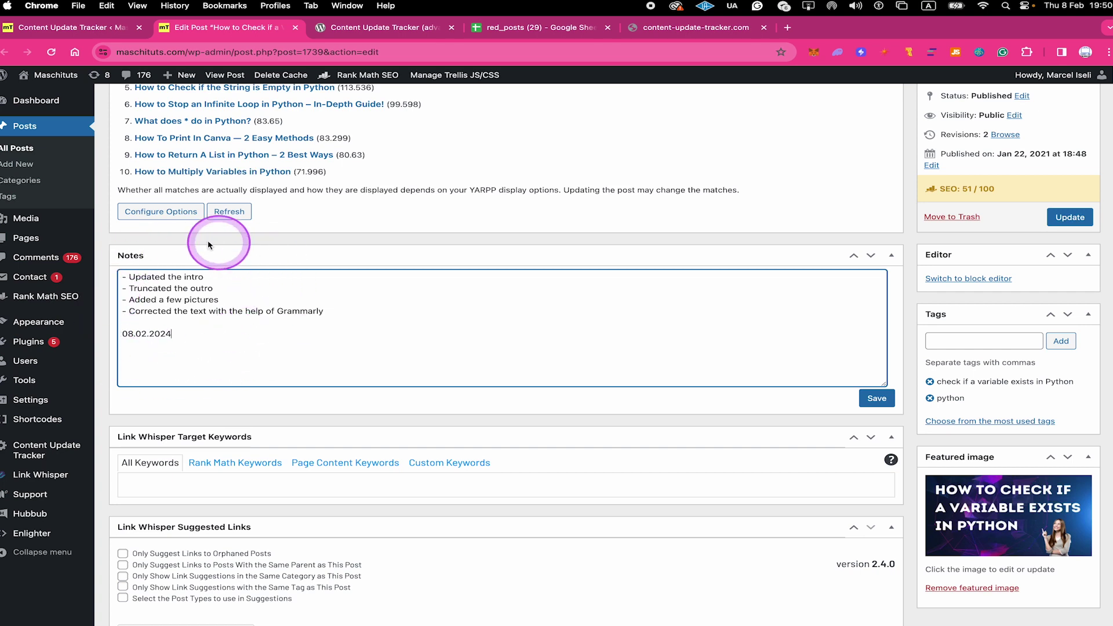
Replace the old notes with 'Please truncated the intro' and 'not longer than 1500 characters' lines.
left_click_drag(184, 341, 137, 256)
key("BackSpace")
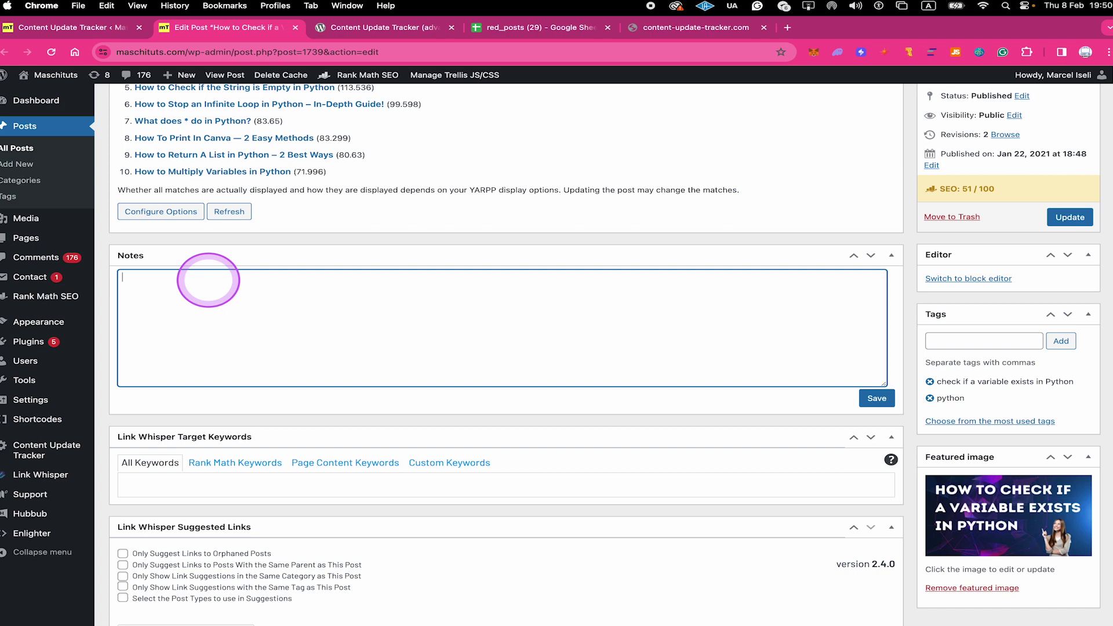
type("- P")
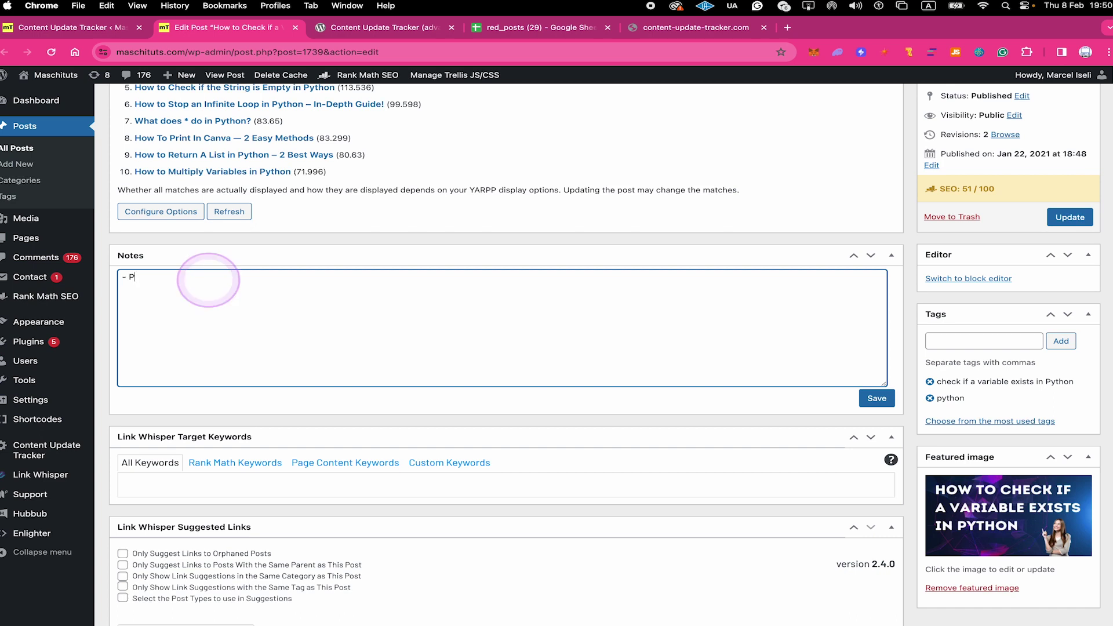
type("lease truncated the in")
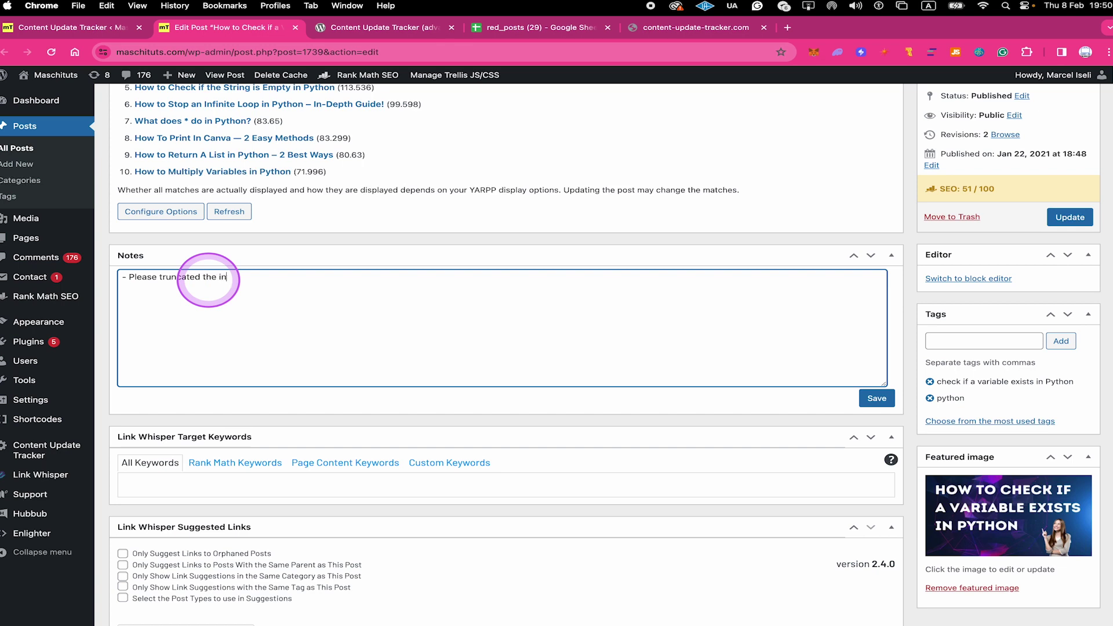
type("tro - Make sure the text is not longer than 1500 ")
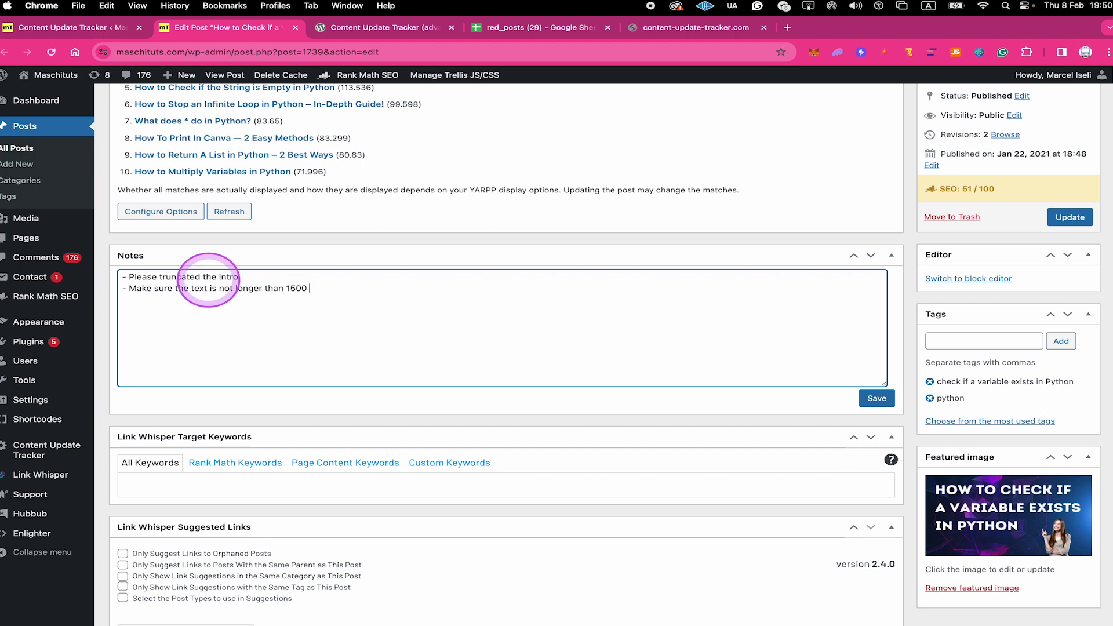
type("characters")
key("Return")
Add lines asking for 2 nice images and some key takeaways, save the notes, and return to the tracker.
type("- Add 2")
type(" nice images ")
type("- ")
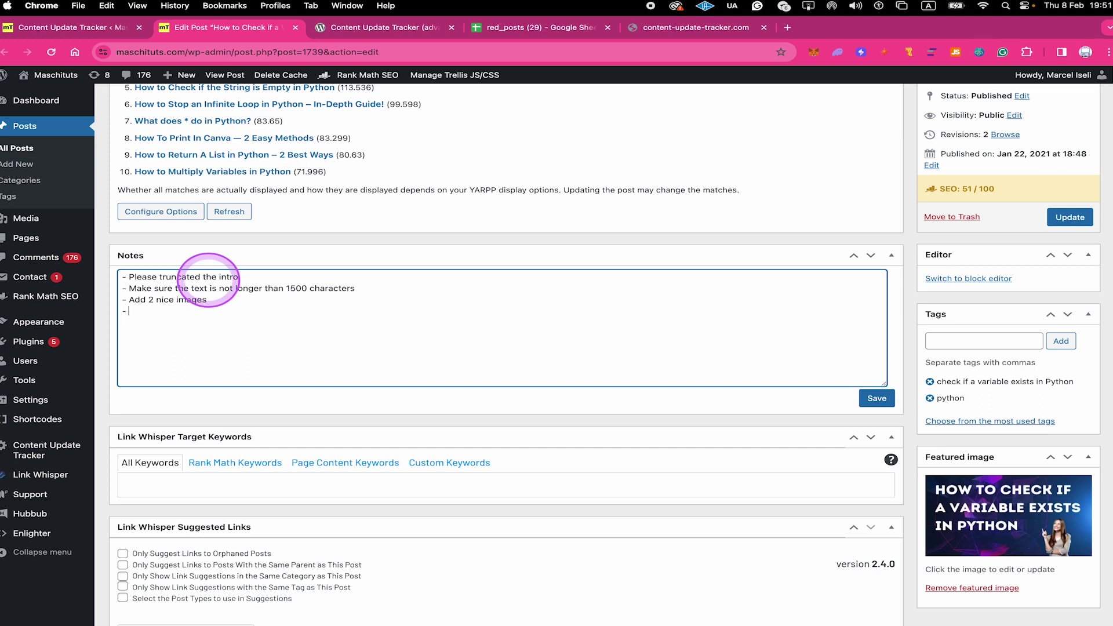
type("Add some key takeaways")
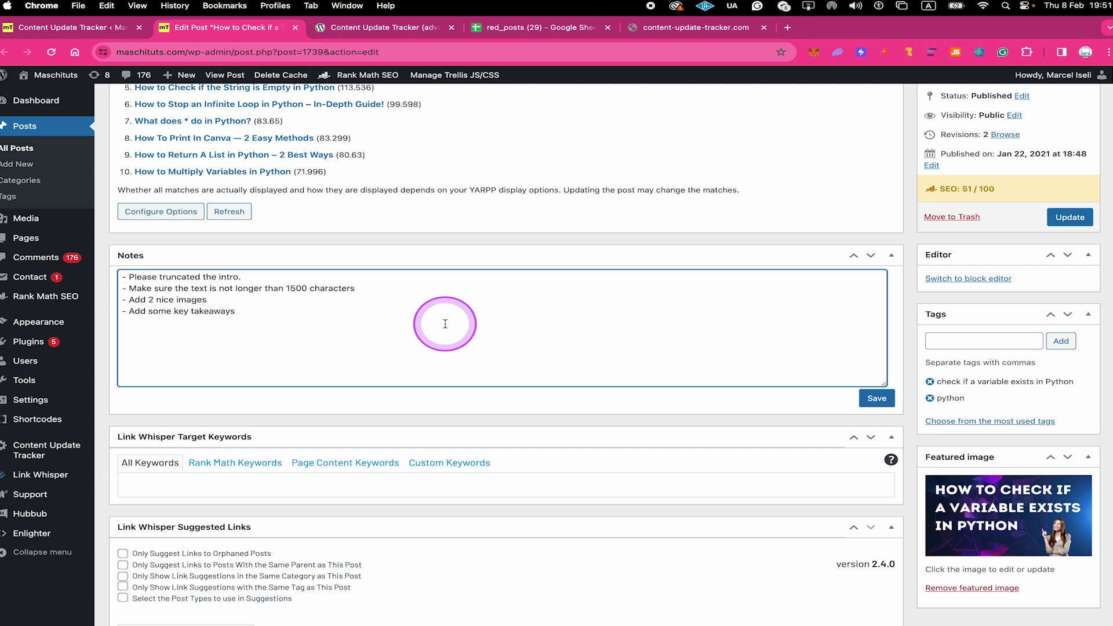
left_click(876, 398)
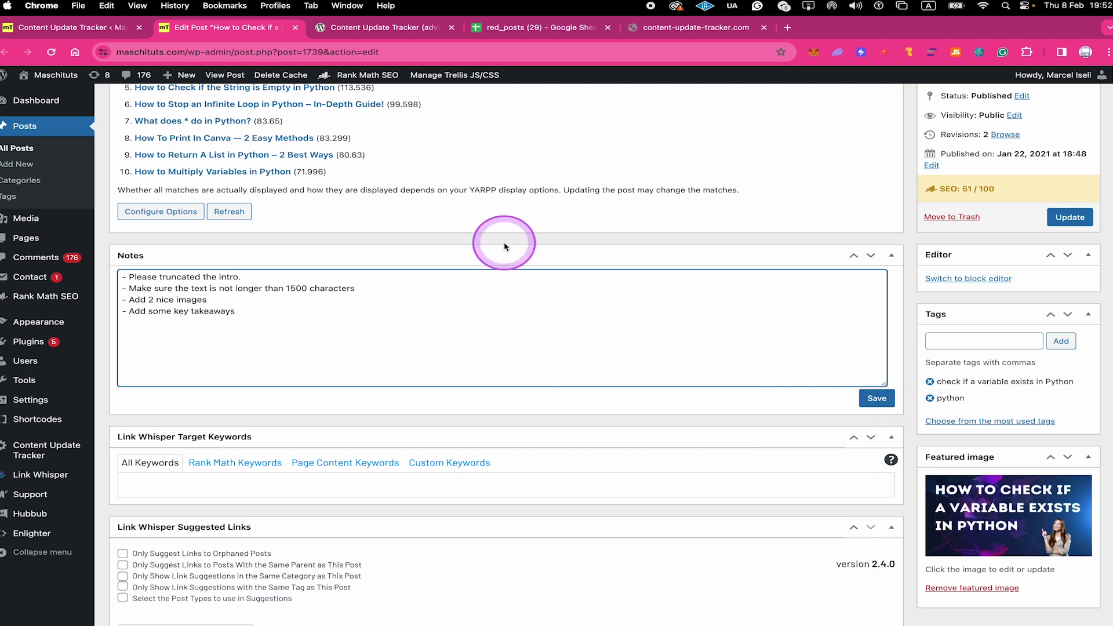
key("ctrl+shift+Tab")
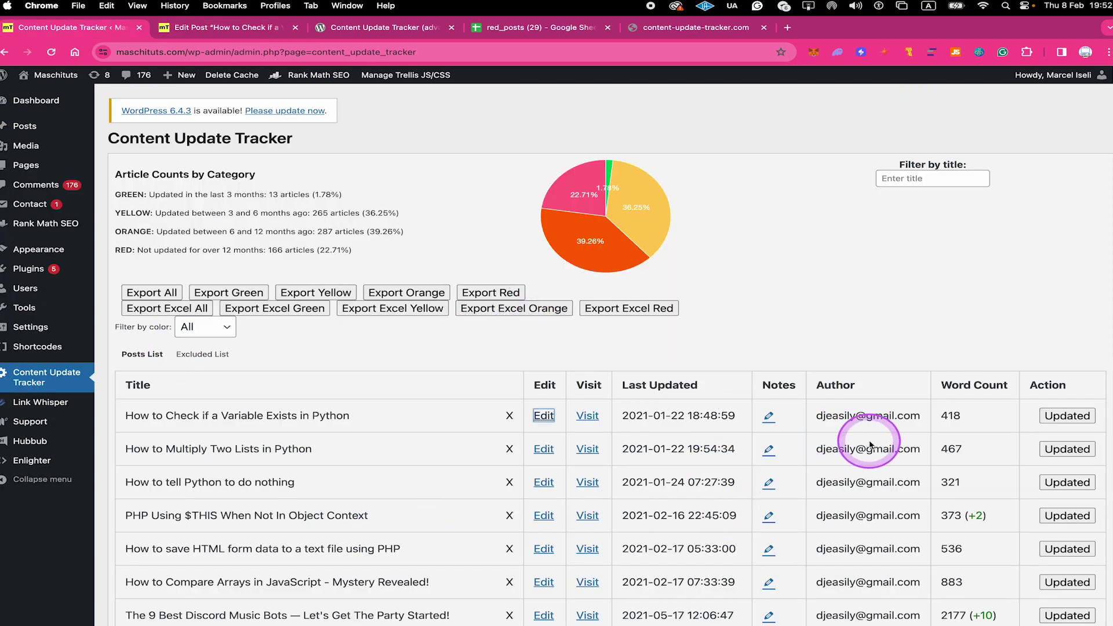
left_click(769, 416)
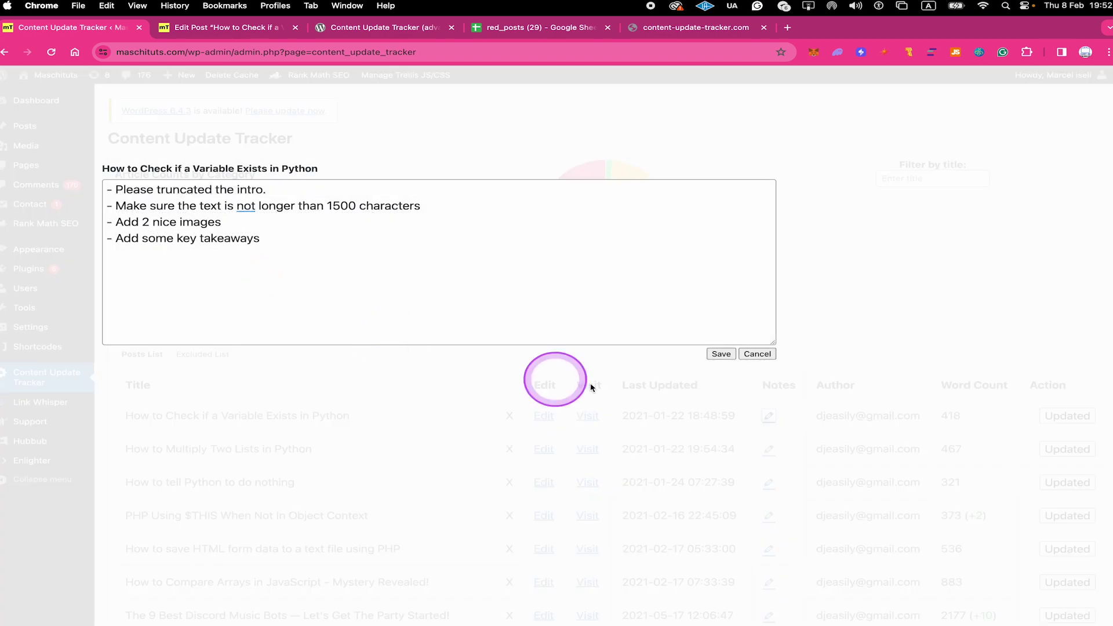
left_click(119, 254)
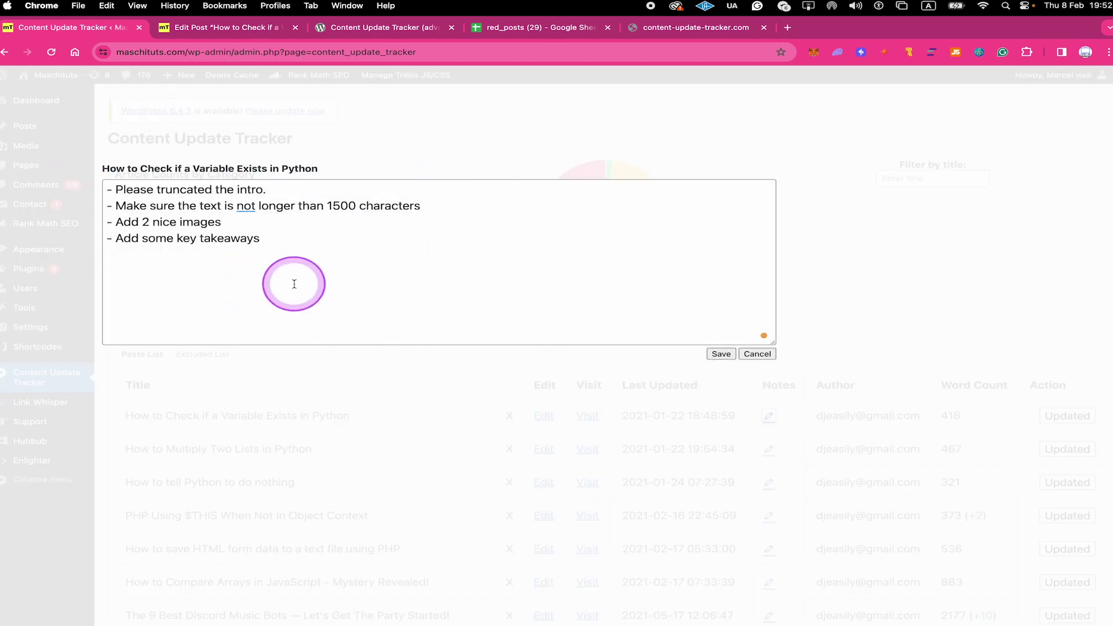
left_click(769, 357)
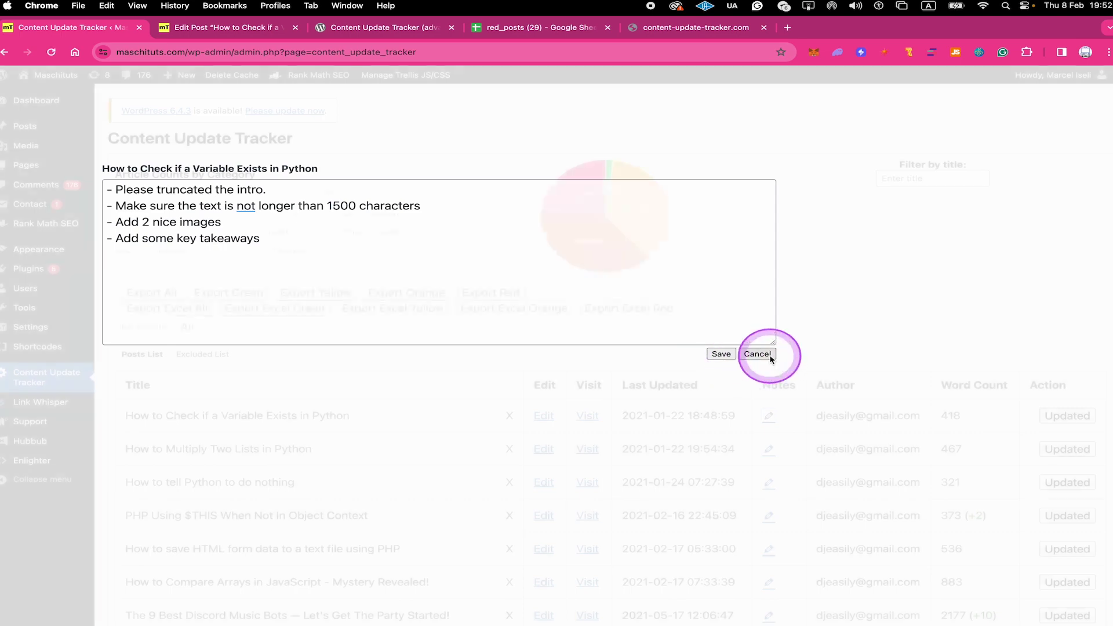
scroll(500, 214, "down", 3)
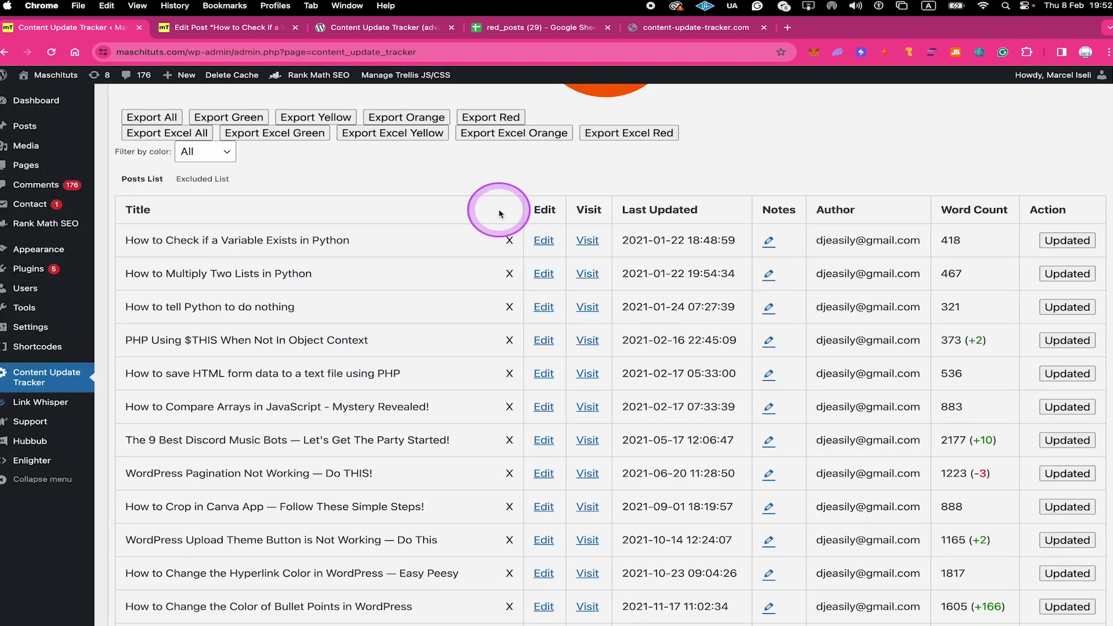
scroll(499, 214, "up", 3)
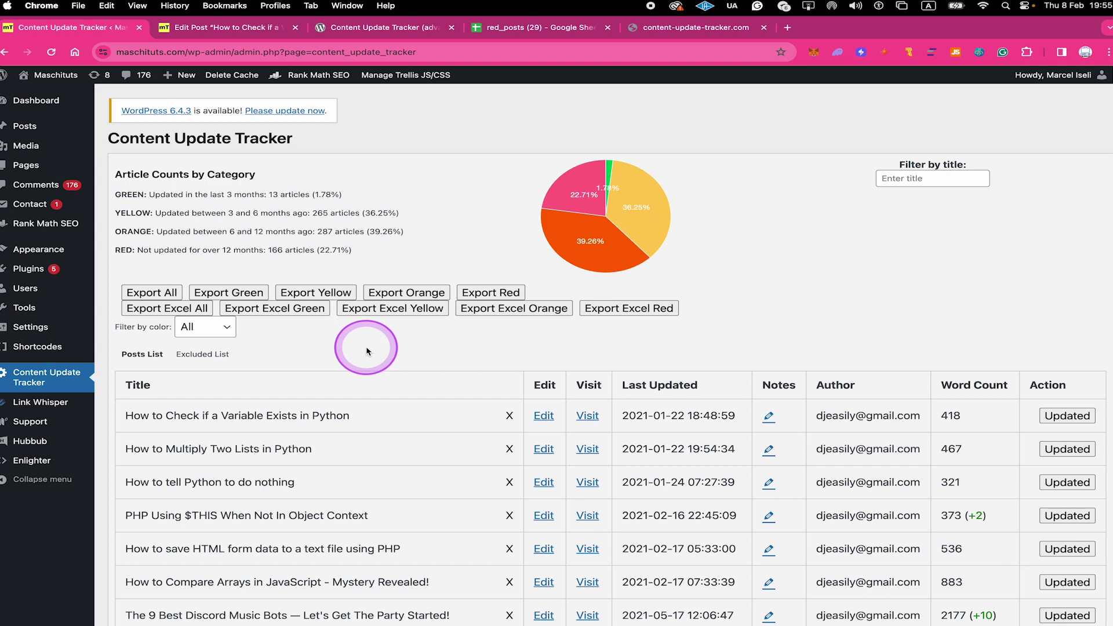
Scroll through the Content Update Tracker's post table.
scroll(367, 351, "down", 1)
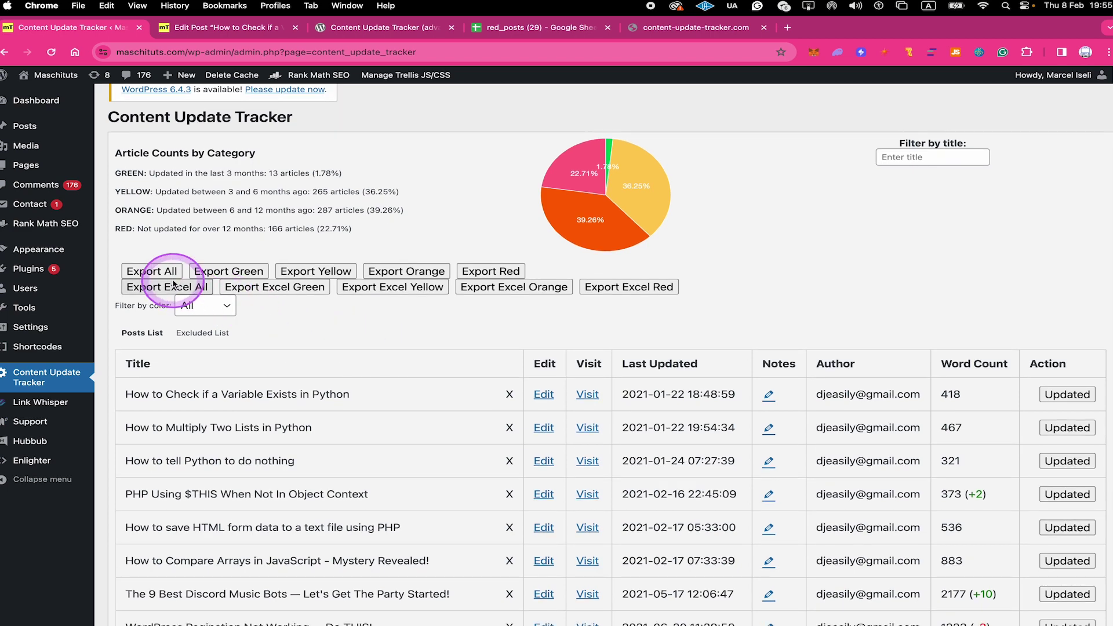
scroll(378, 241, "down", 3)
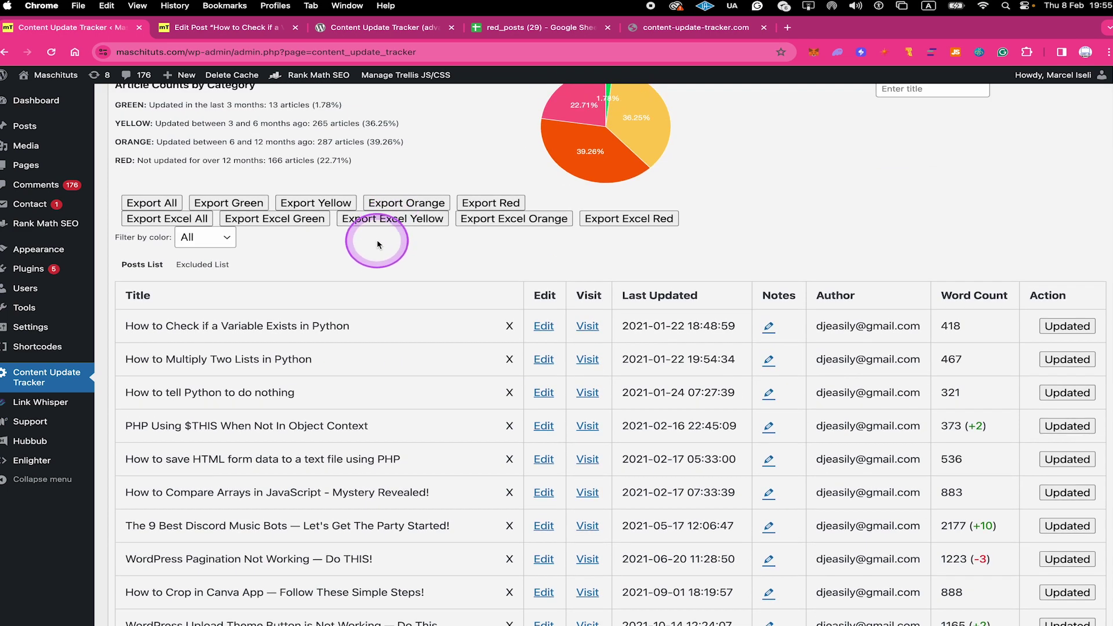
scroll(422, 290, "down", 20)
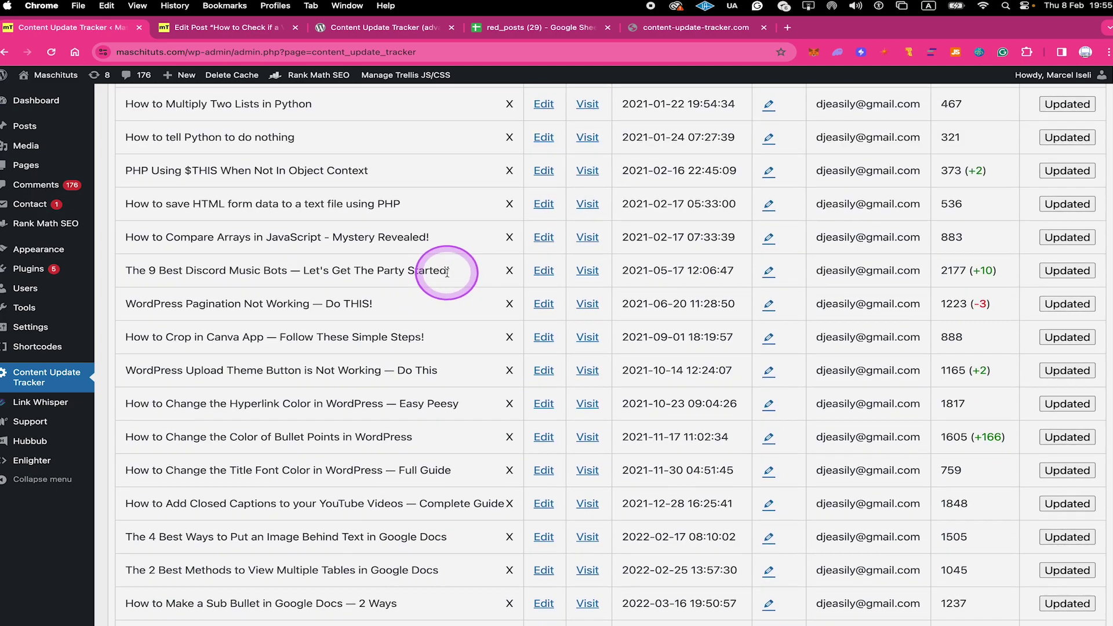
scroll(368, 303, "down", 10)
scroll(300, 351, "up", 20)
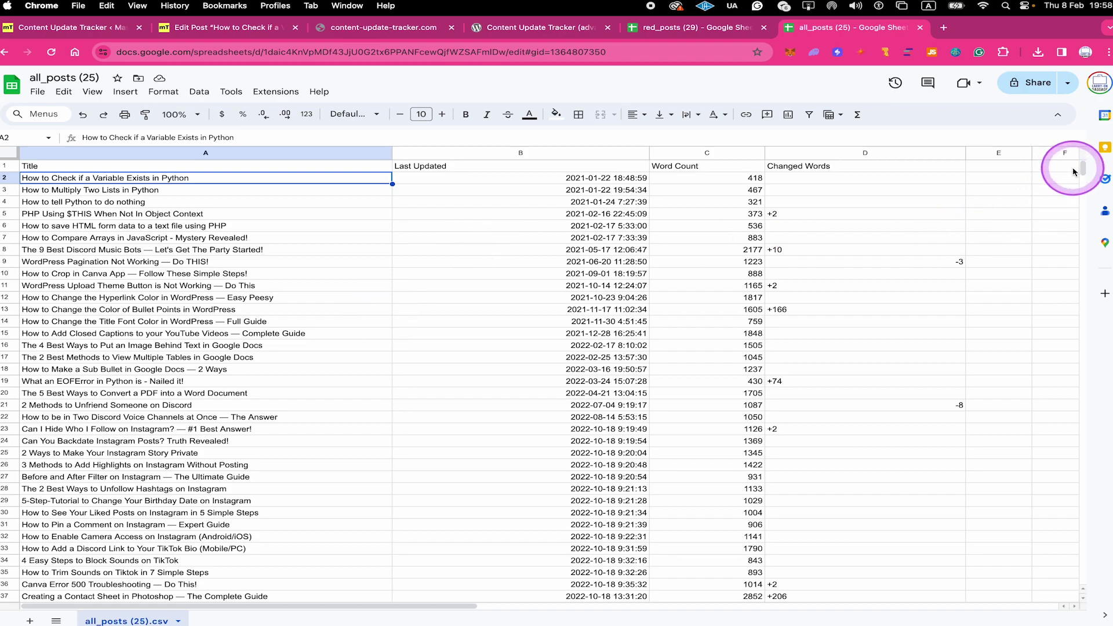
Inspect the first post's Last Updated time, word count 418, and empty Changed Words value.
left_click_drag(1083, 168, 389, 260)
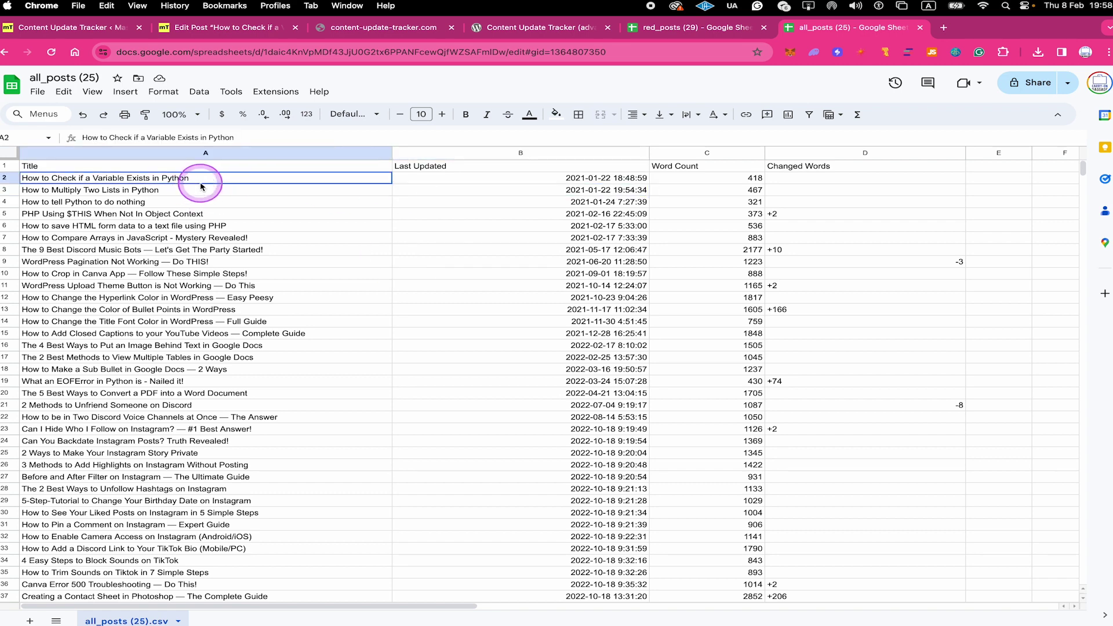
left_click(457, 181)
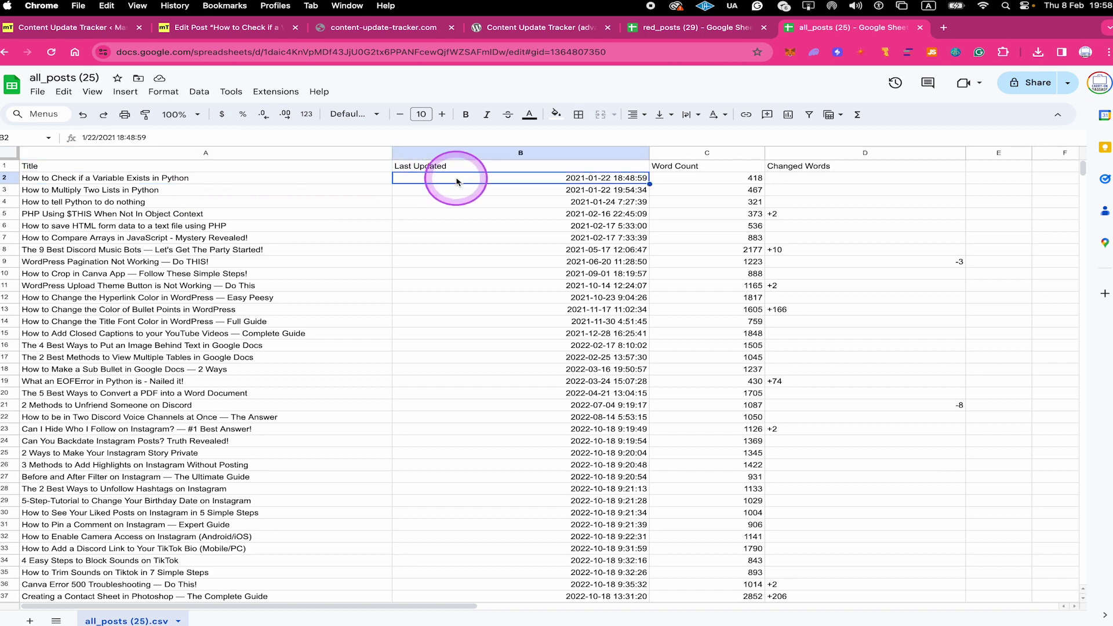
left_click(667, 181)
left_click(831, 187)
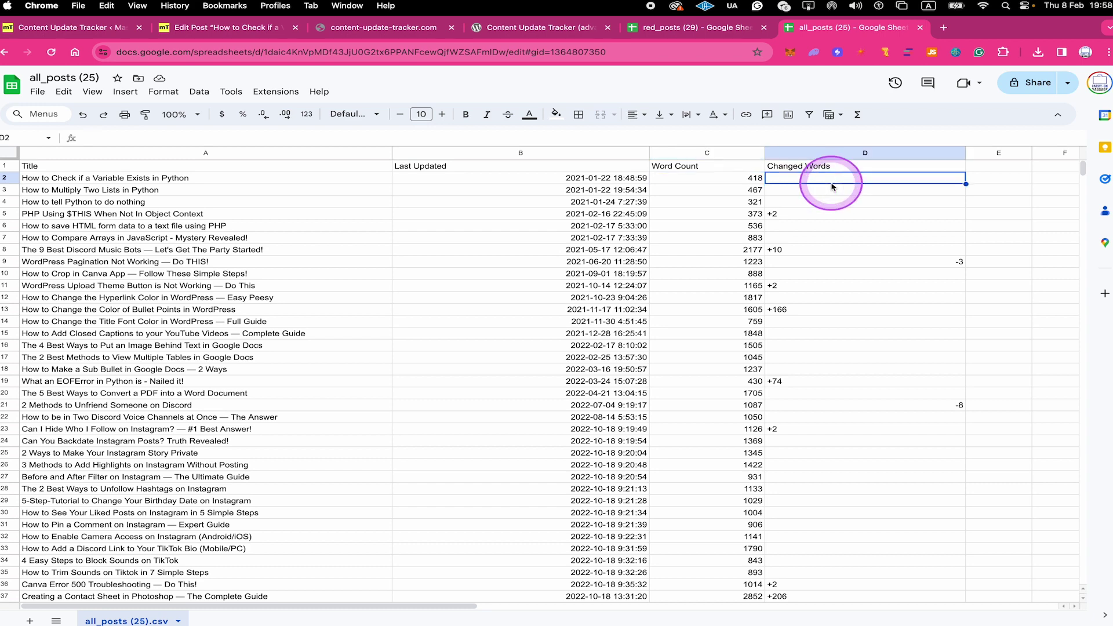
left_click(842, 170)
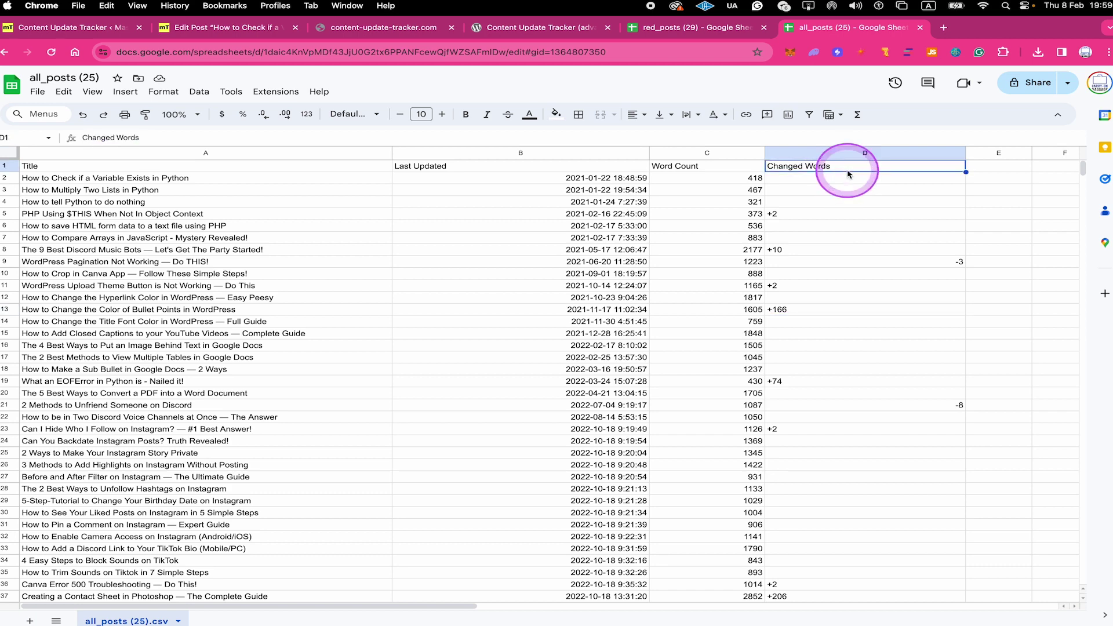
Check the +166 and +2 Changed Words values in D13 and D11, then return to WordPress.
left_click(844, 309)
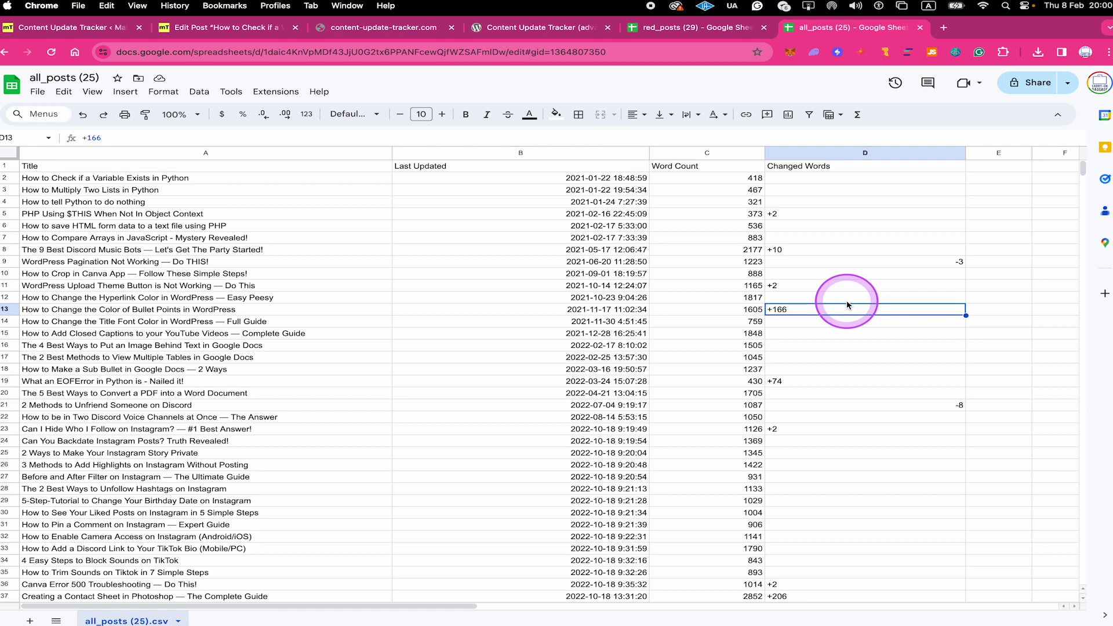
left_click(826, 286)
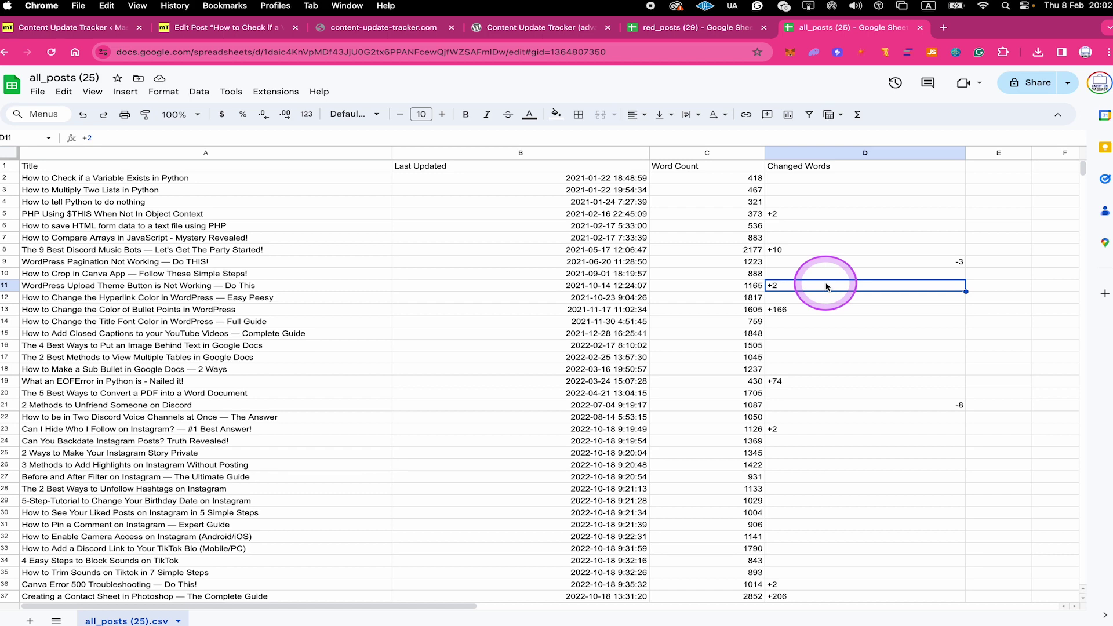
key("ctrl+Tab")
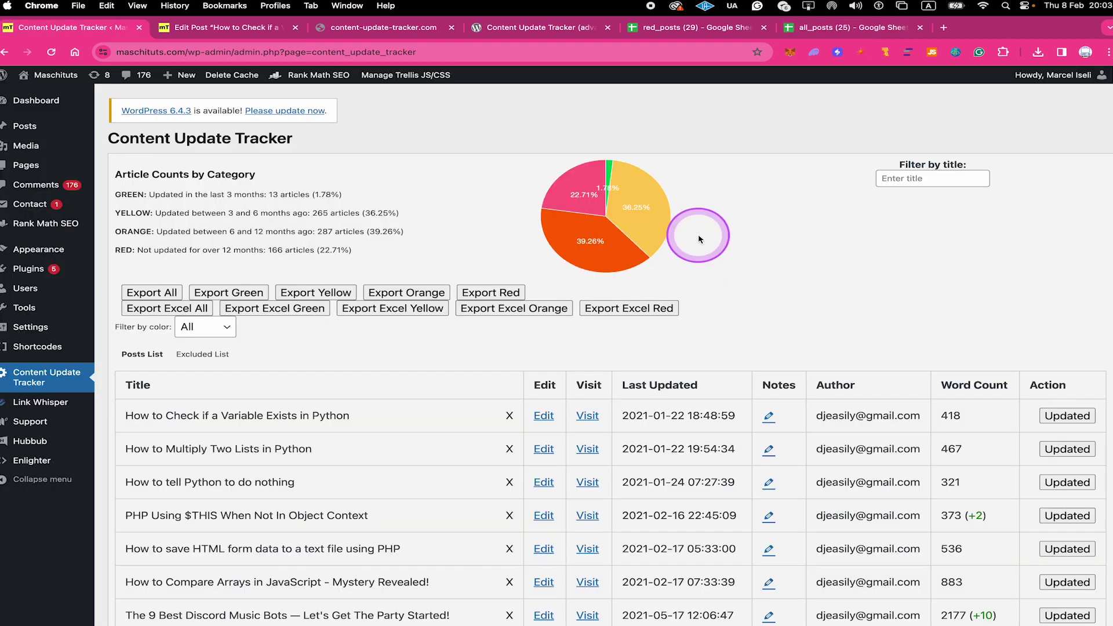